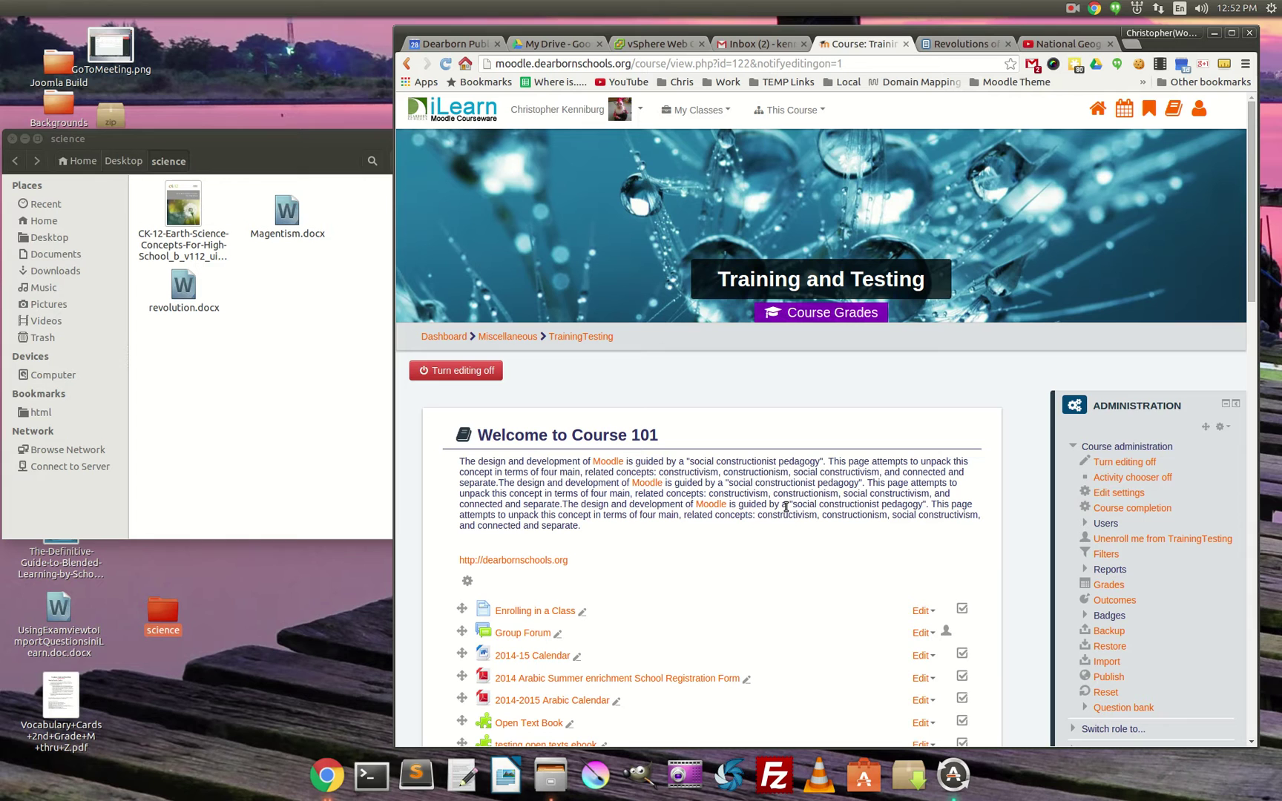
Step: Switch between the science folder and the course page, trying to drag Magentism.docx onto the course
{"action": "left_click", "coordinate": [256, 382]}
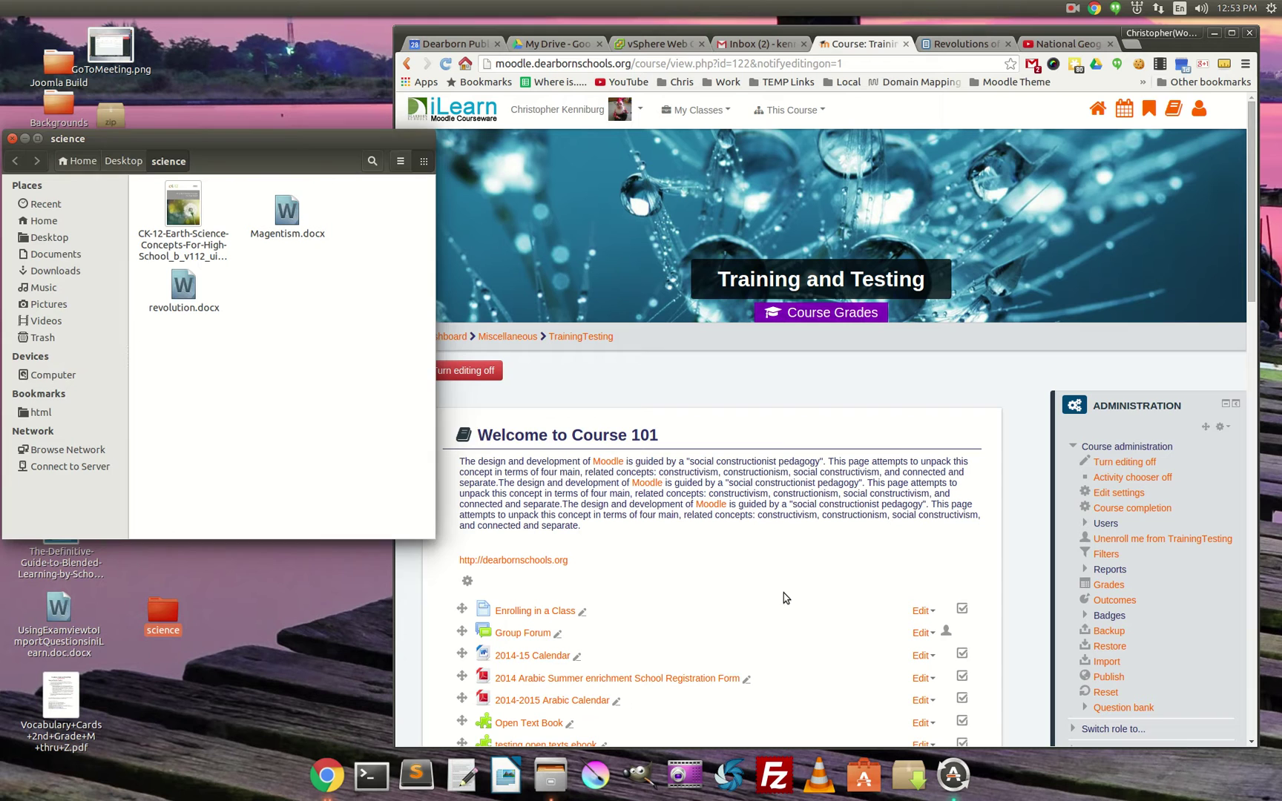
{"action": "left_click", "coordinate": [789, 566]}
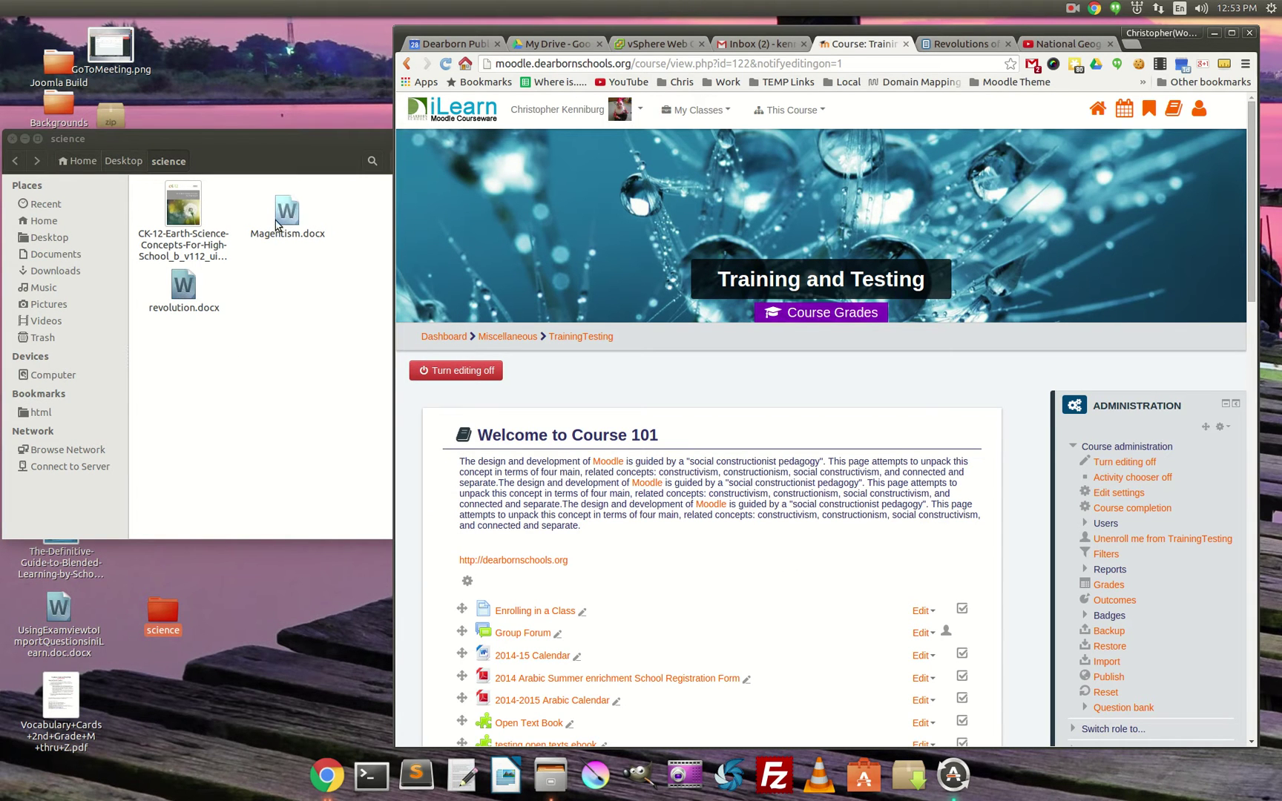
{"action": "mouse_move", "coordinate": [278, 223]}
{"action": "left_mouse_down"}
{"action": "mouse_move", "coordinate": [664, 576]}
{"action": "mouse_move", "coordinate": [675, 569]}
{"action": "mouse_move", "coordinate": [353, 353]}
{"action": "mouse_move", "coordinate": [286, 216]}
{"action": "left_mouse_up"}
{"action": "left_click", "coordinate": [317, 375]}
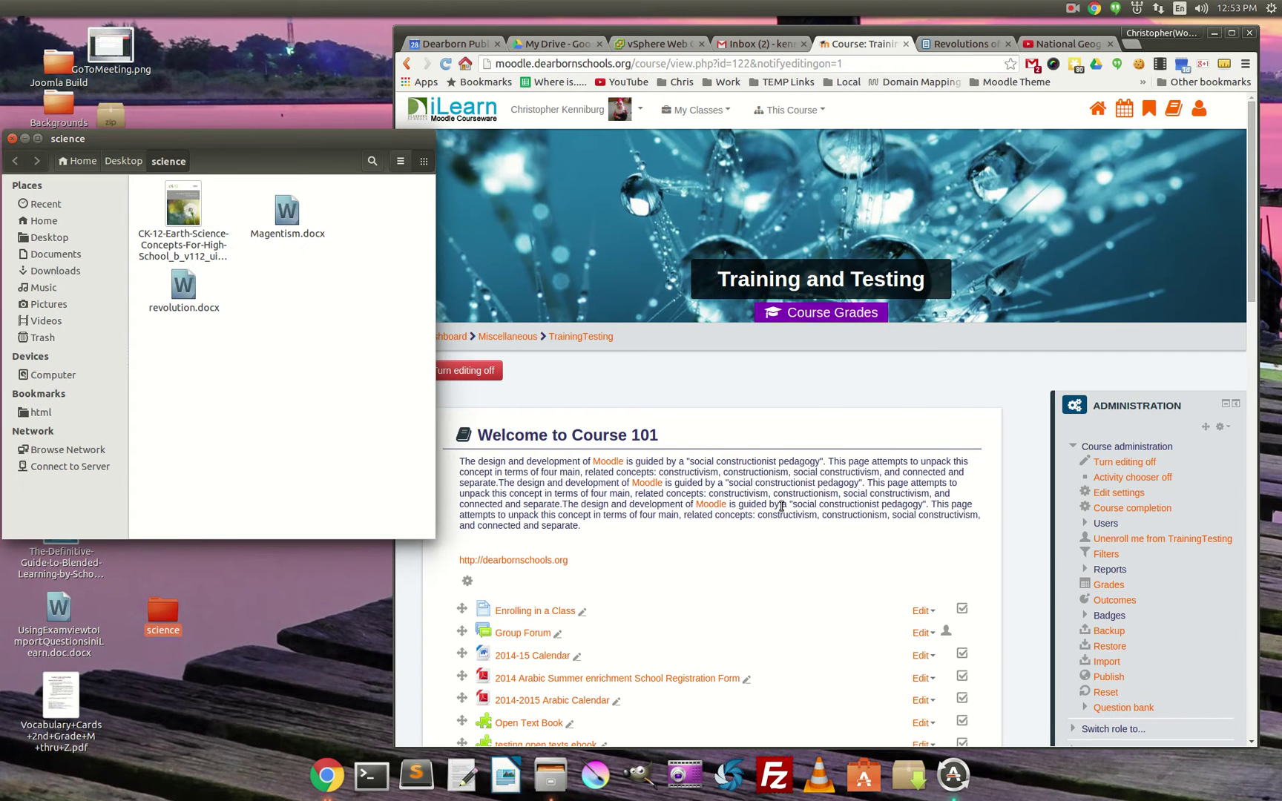
Step: Open Magentism.docx in Writer to check its Earth's Magnetism text, then close it
{"action": "scroll", "coordinate": [781, 505], "scroll_direction": "down", "scroll_amount": 10}
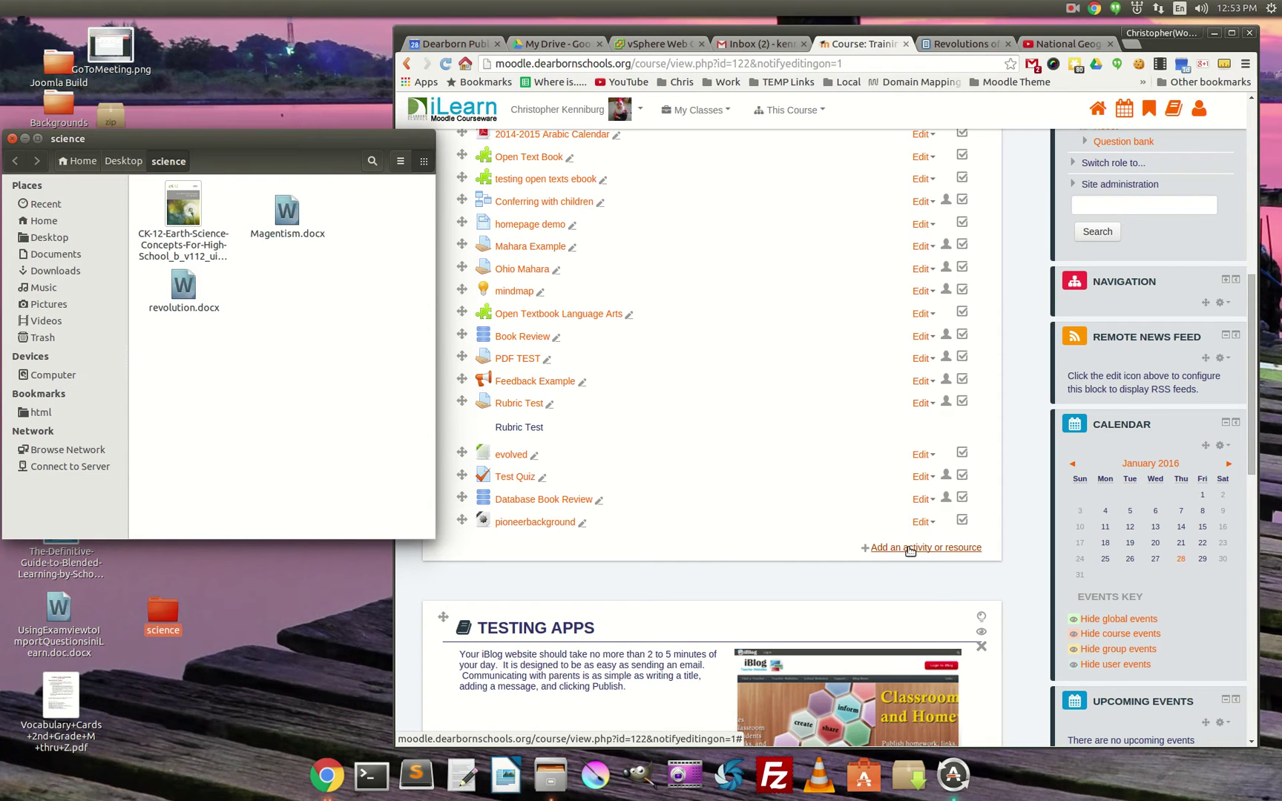
{"action": "double_click", "coordinate": [286, 212]}
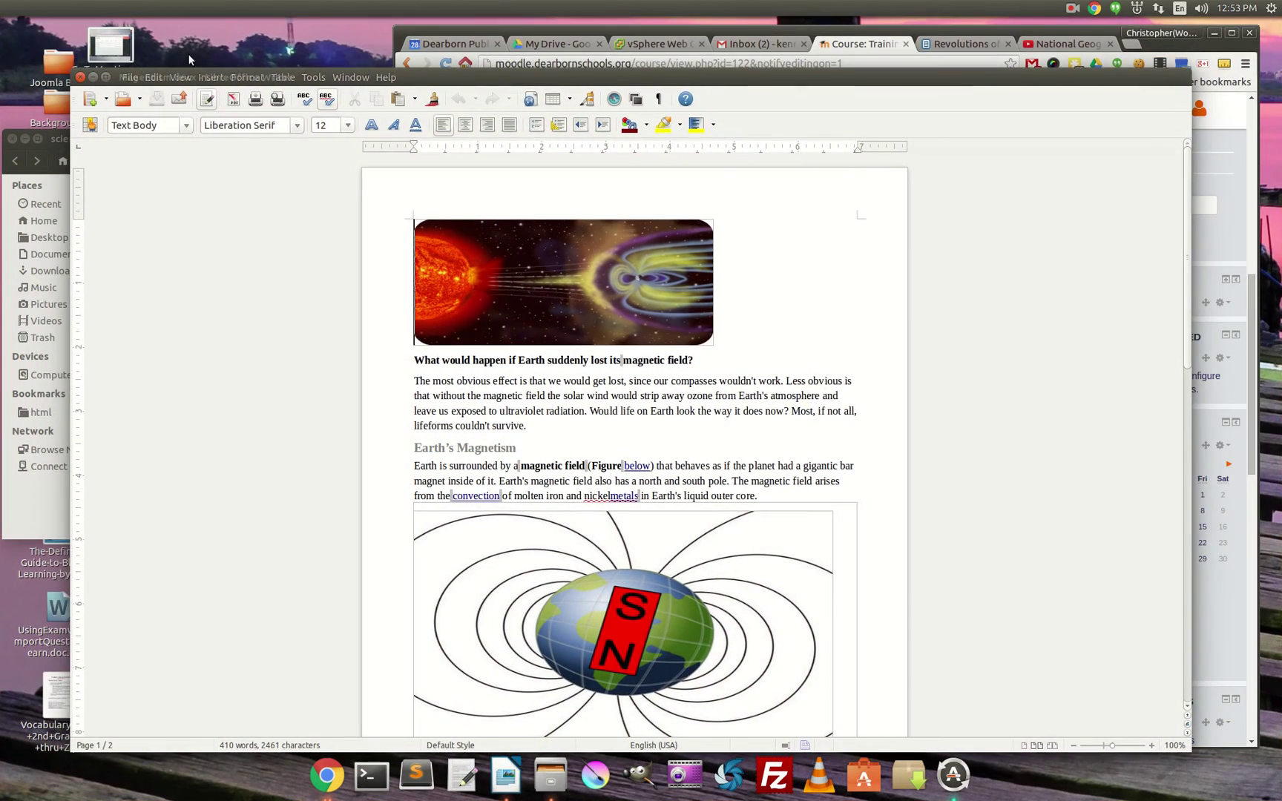
{"action": "left_click", "coordinate": [80, 76]}
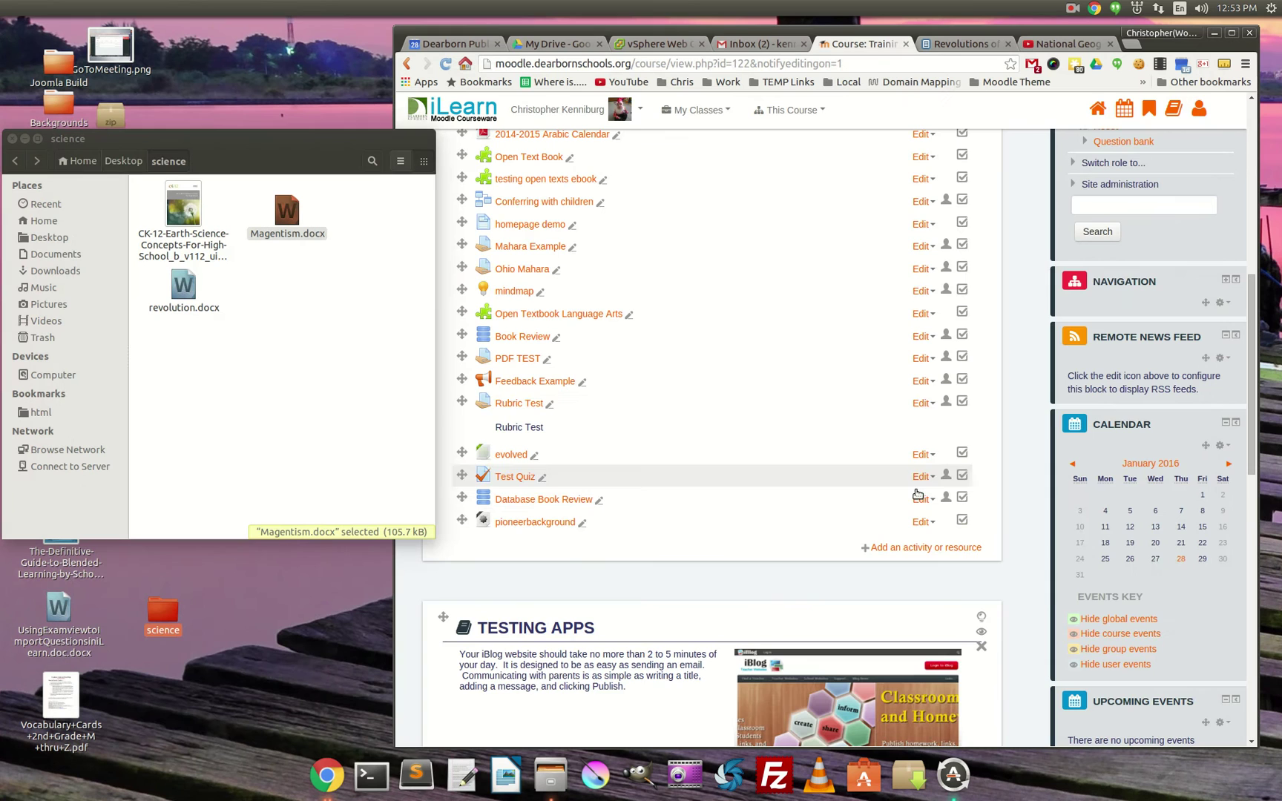
Step: Add a Lesson activity named 'Earth' to the section and save and display it
{"action": "left_click", "coordinate": [934, 548]}
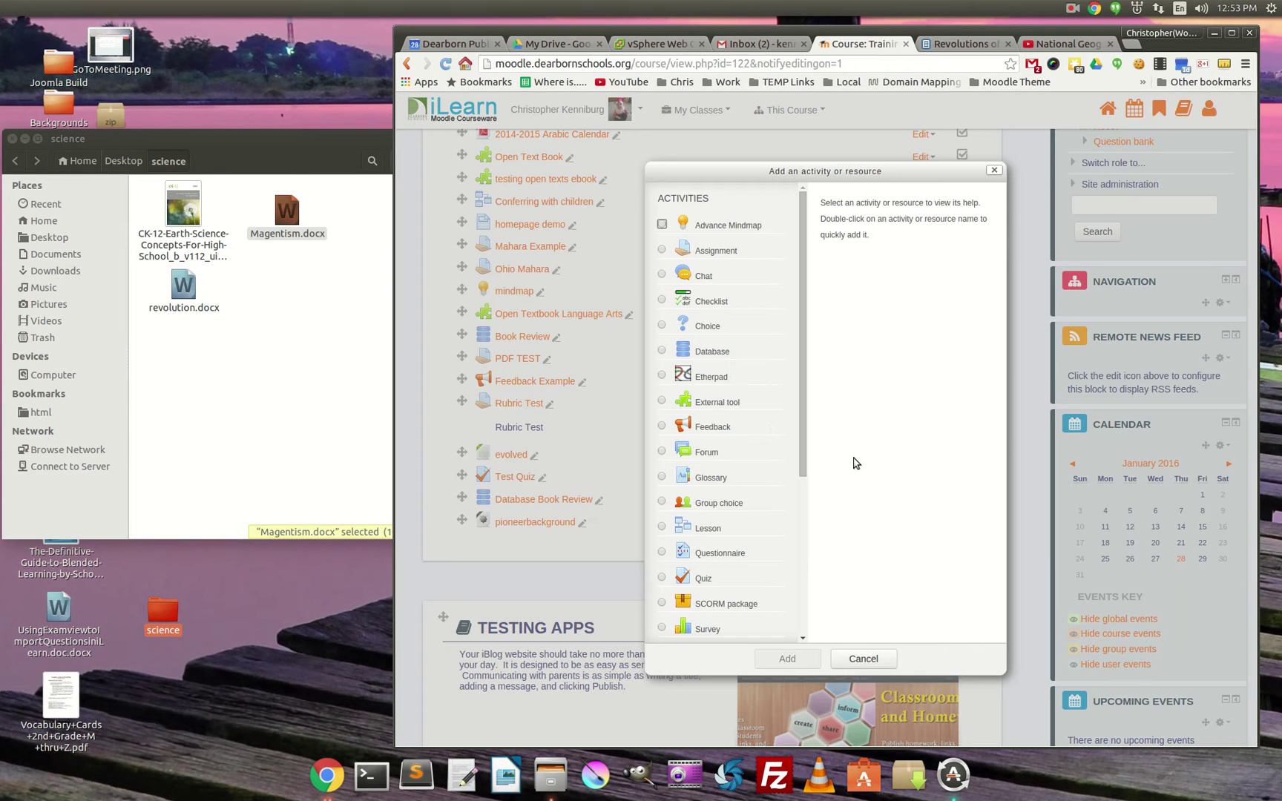
{"action": "left_click", "coordinate": [707, 528]}
{"action": "left_click", "coordinate": [787, 659]}
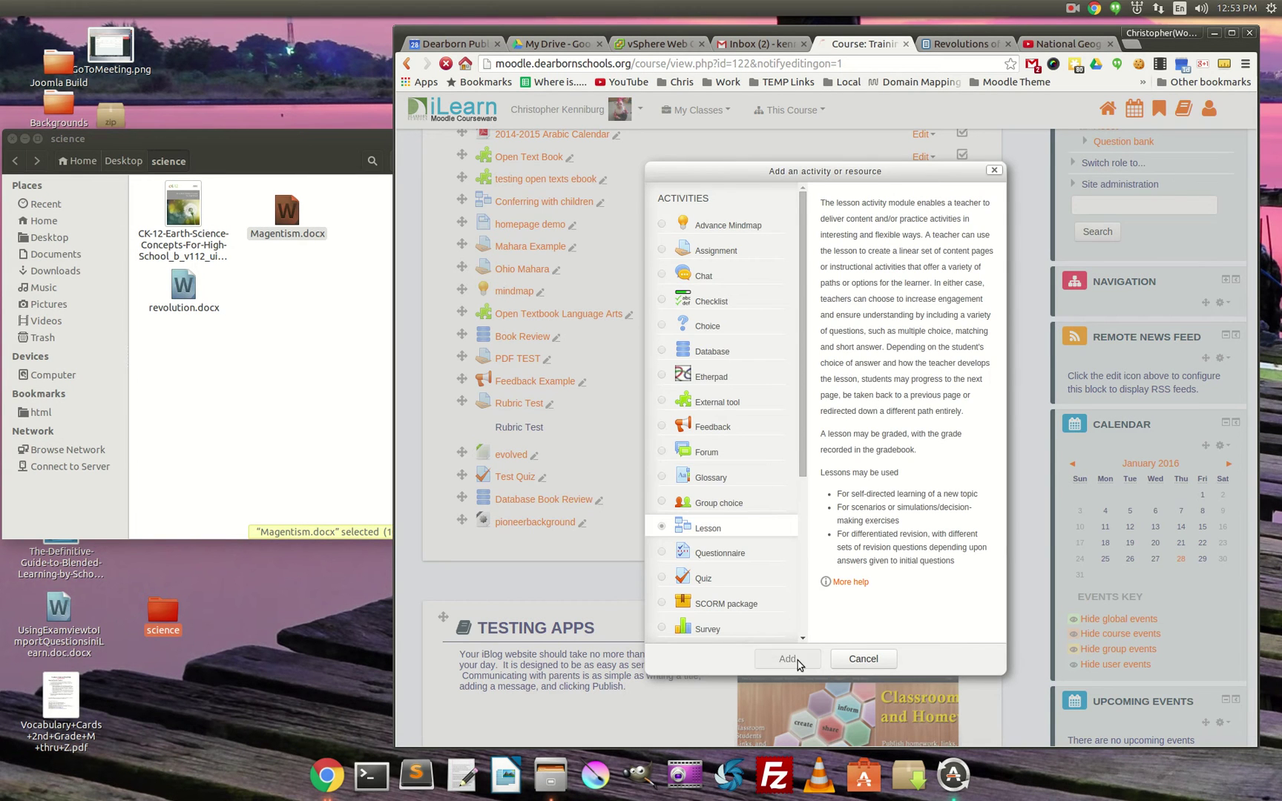
{"action": "left_click", "coordinate": [634, 366]}
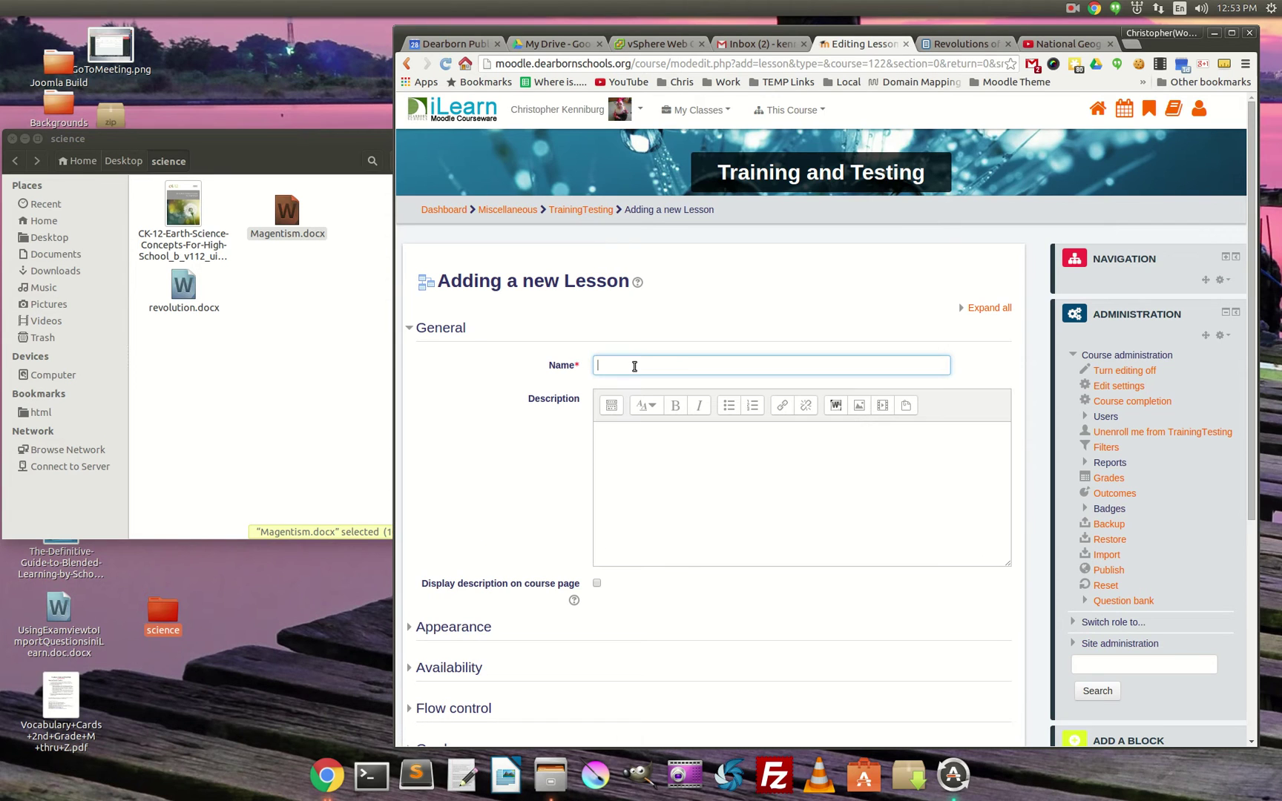
{"action": "type", "text": "Earth"}
{"action": "scroll", "coordinate": [573, 510], "scroll_direction": "down", "scroll_amount": 5}
{"action": "left_click", "coordinate": [786, 598]}
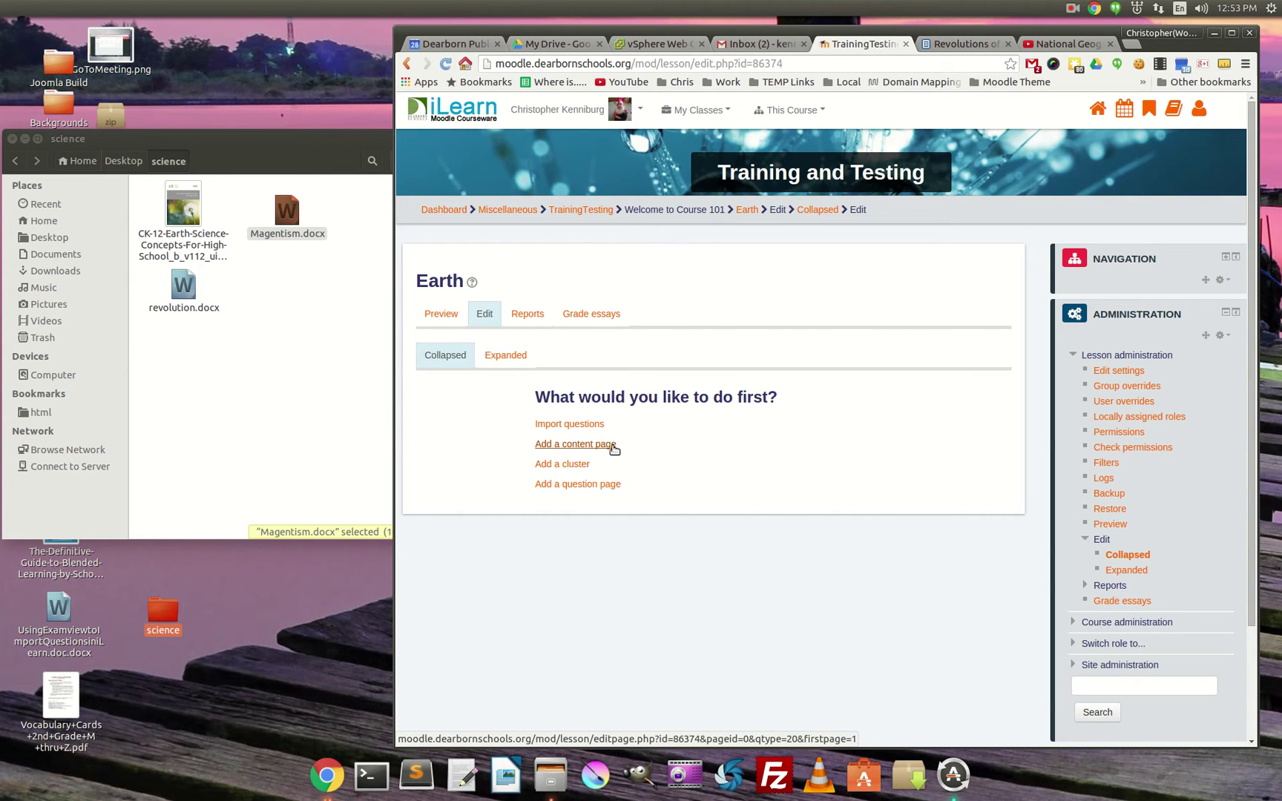
Step: Add a content page to the lesson and title it 'Magnetism'
{"action": "left_click", "coordinate": [613, 445]}
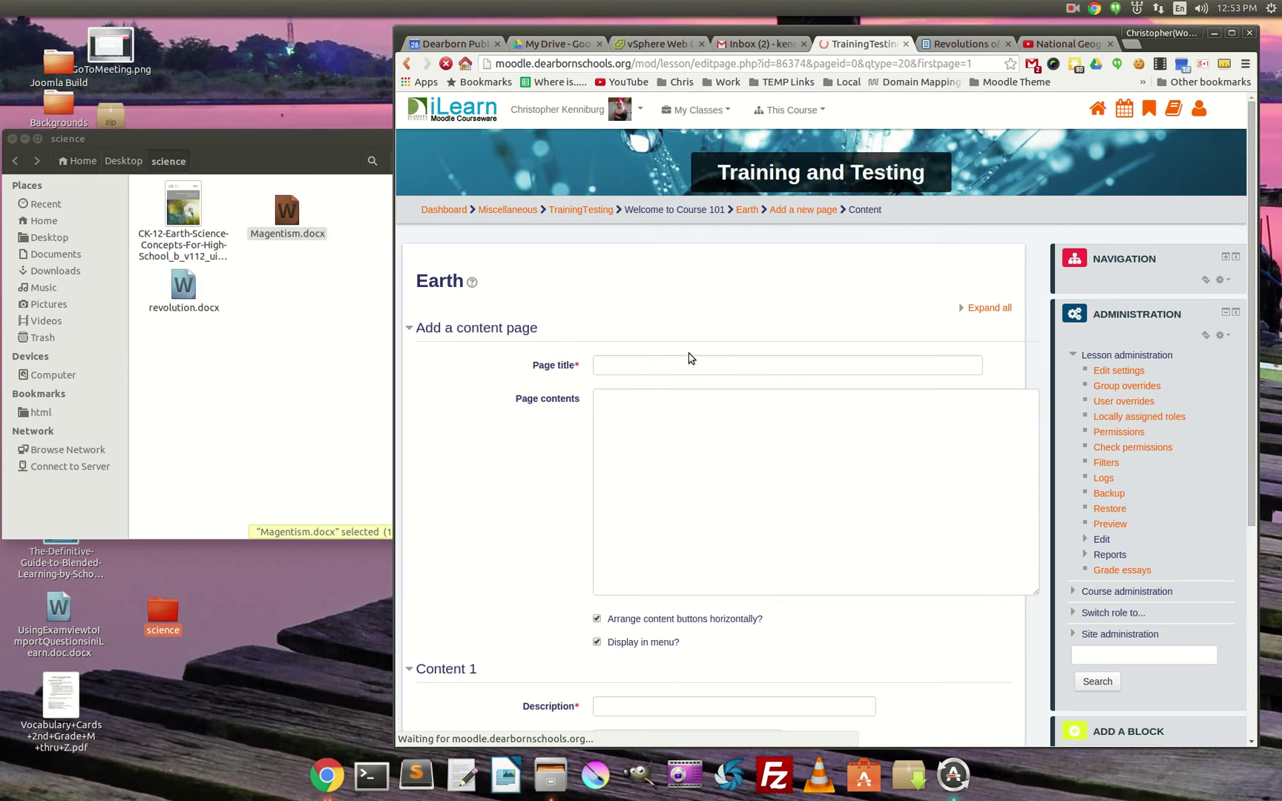
{"action": "left_click", "coordinate": [692, 364]}
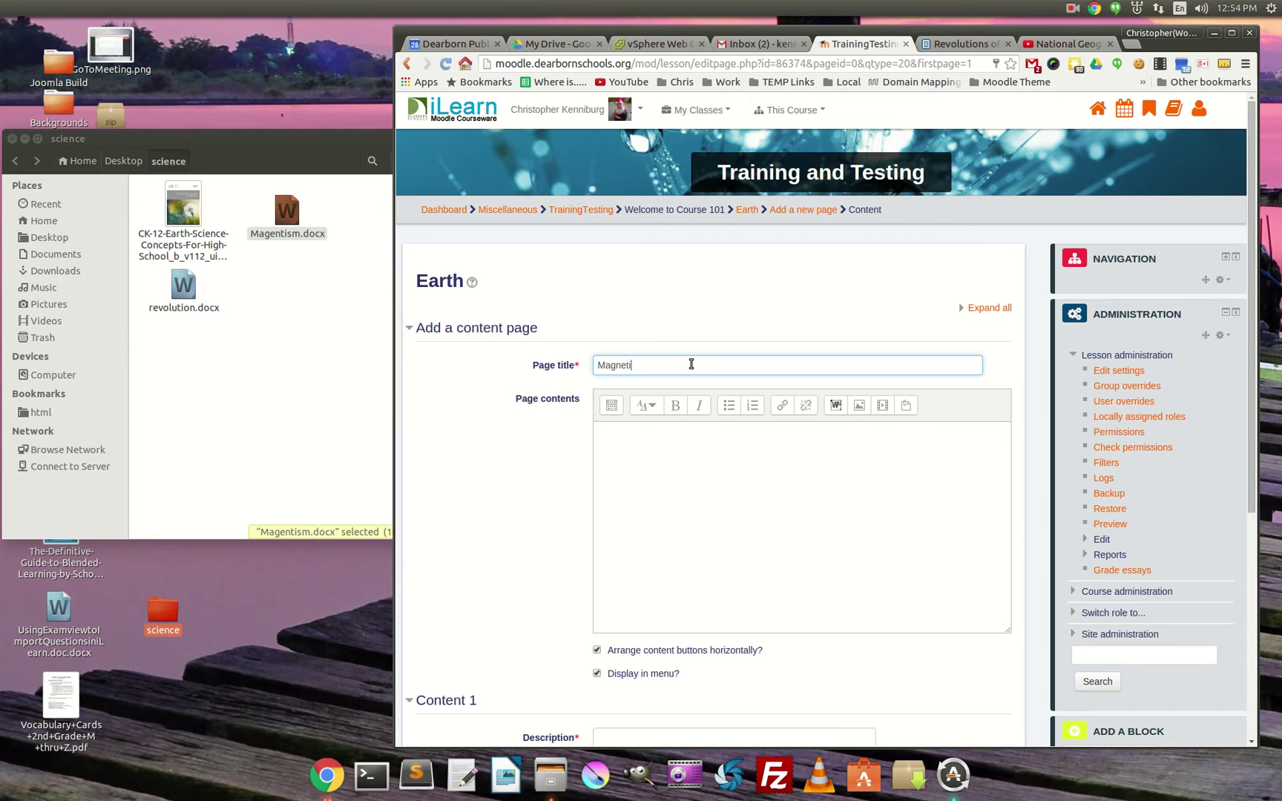
{"action": "type", "text": "Magnetism"}
Step: Test the Page contents editor with sample text and the image dialog, then delete the text
{"action": "left_click", "coordinate": [666, 492]}
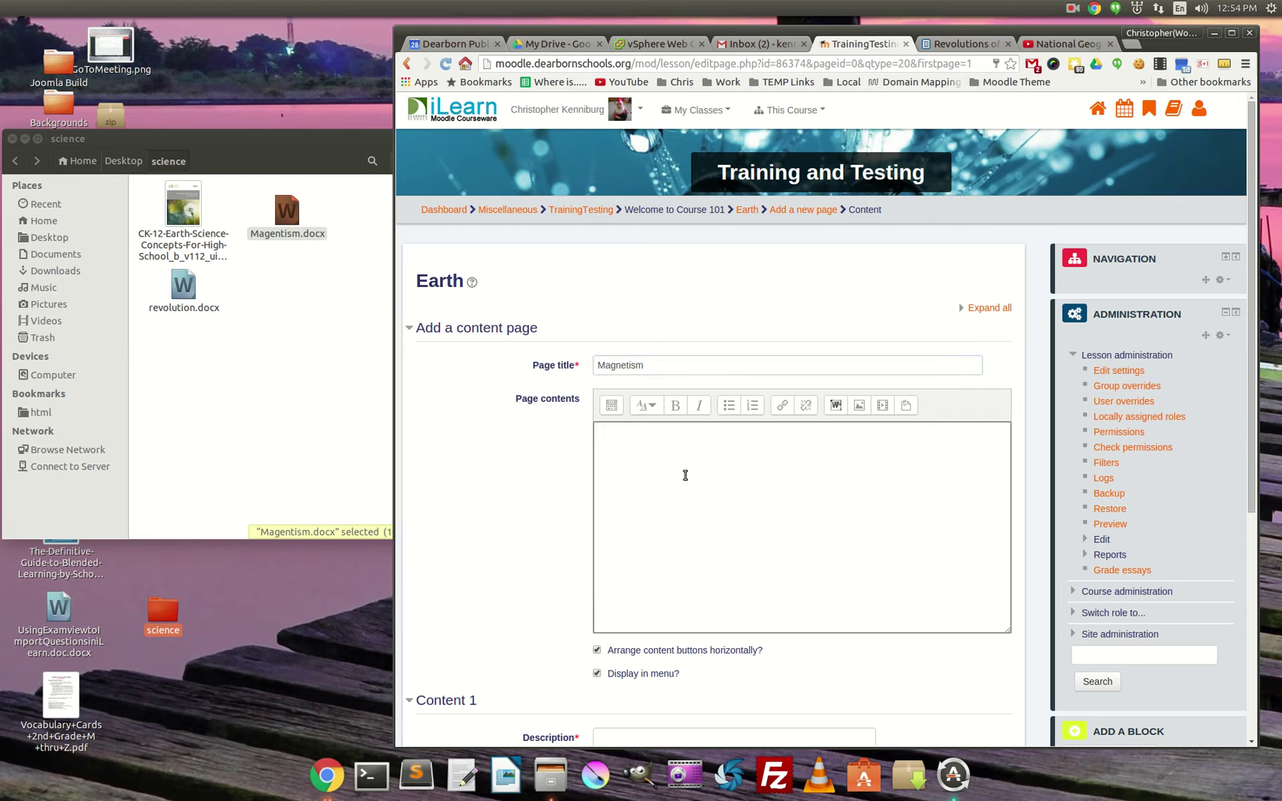
{"action": "type", "text": "aoia io jiaodjo aj aoi"}
{"action": "left_click", "coordinate": [859, 405]}
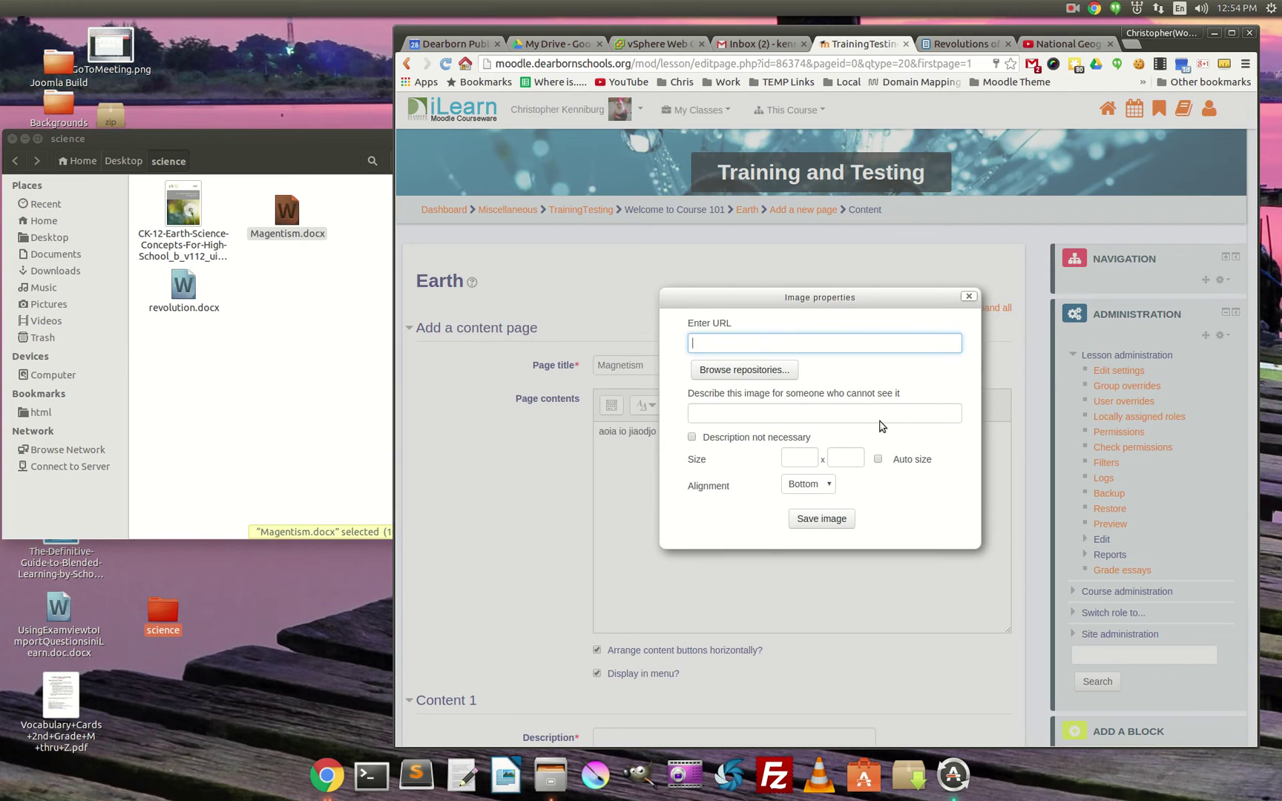
{"action": "left_click", "coordinate": [970, 296]}
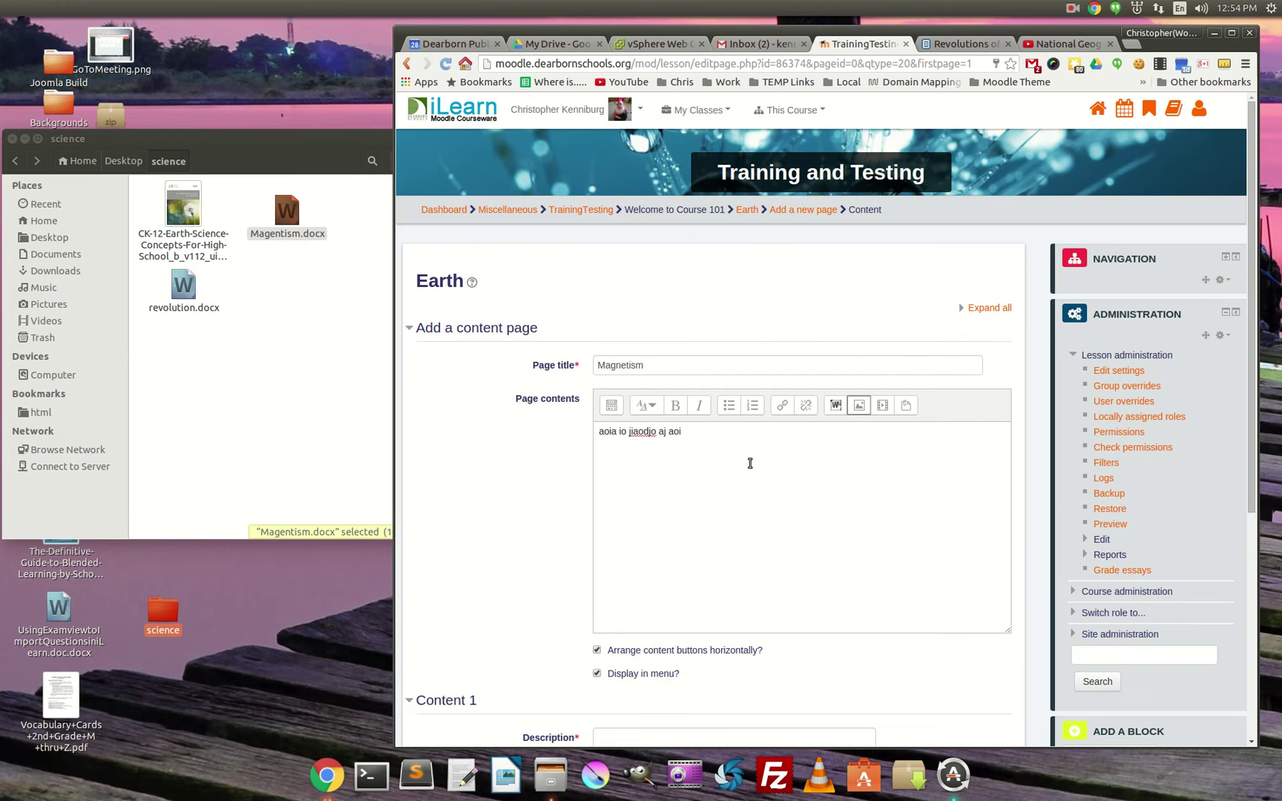
{"action": "left_click_drag", "start_coordinate": [740, 441], "coordinate": [595, 430]}
{"action": "key", "text": "BackSpace"}
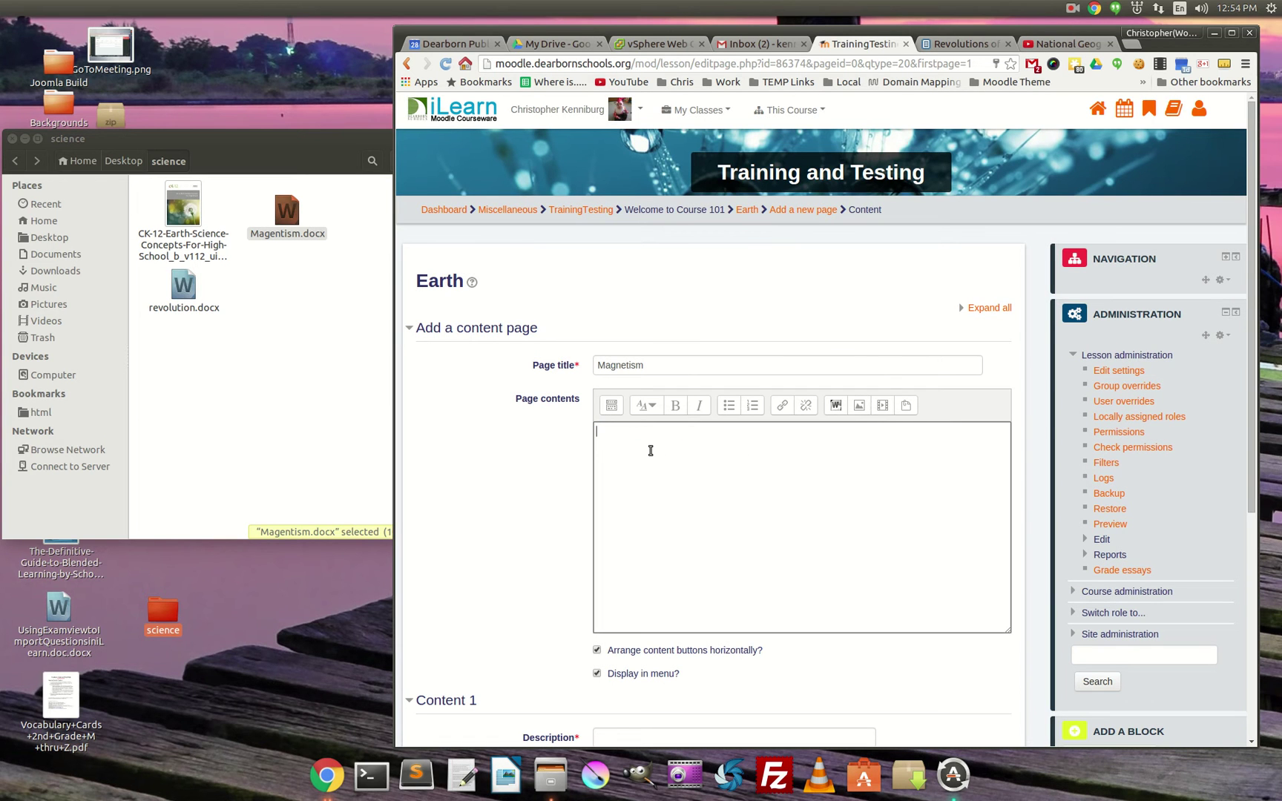
{"action": "left_click", "coordinate": [330, 291]}
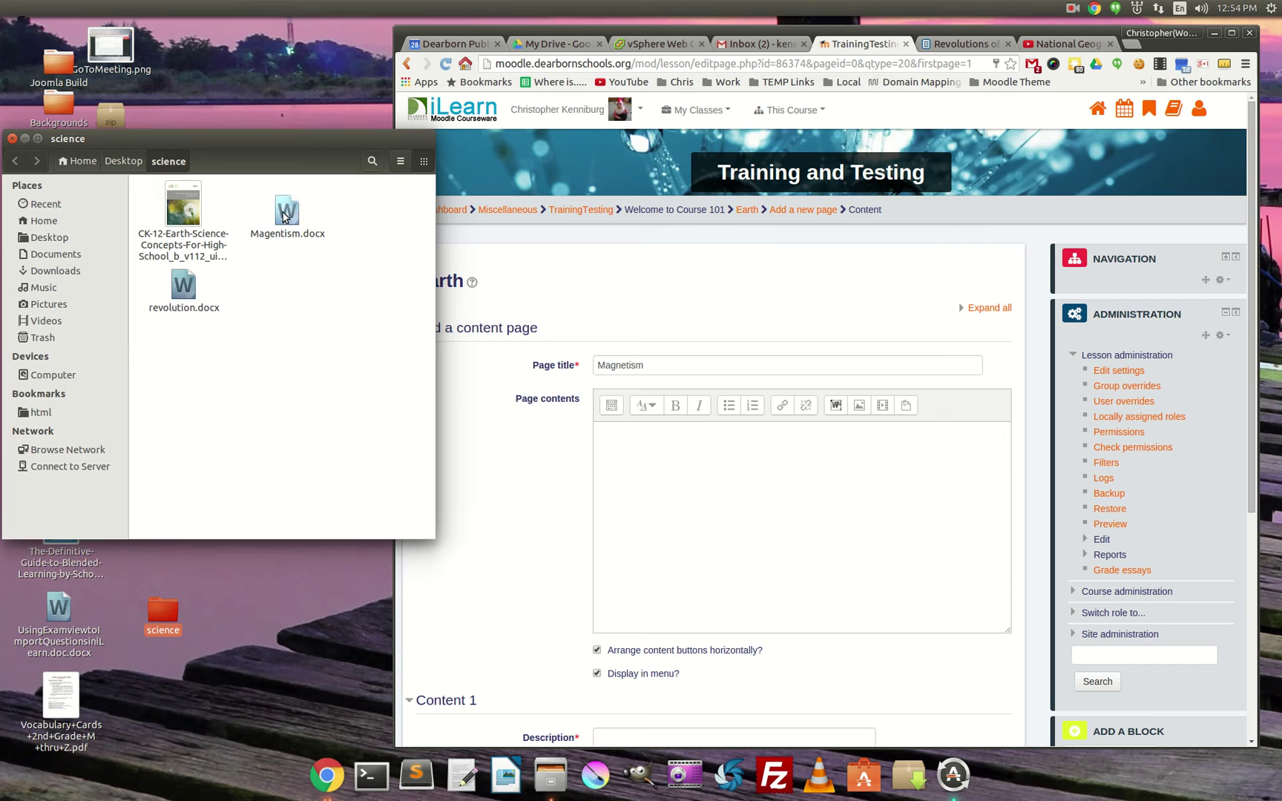
Step: Import Magentism.docx into Page contents and resize its image to 400 px wide, no description
{"action": "left_click_drag", "start_coordinate": [285, 215], "coordinate": [733, 479]}
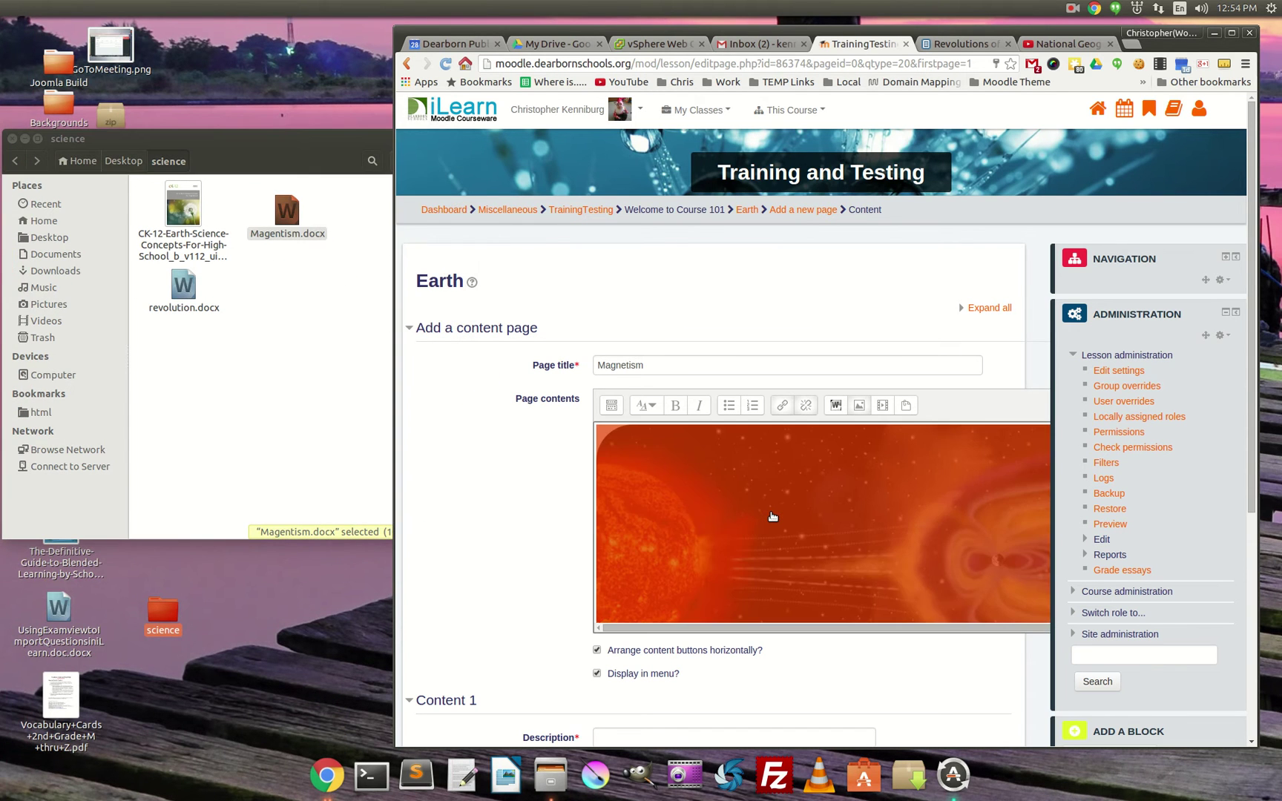
{"action": "double_click", "coordinate": [772, 517]}
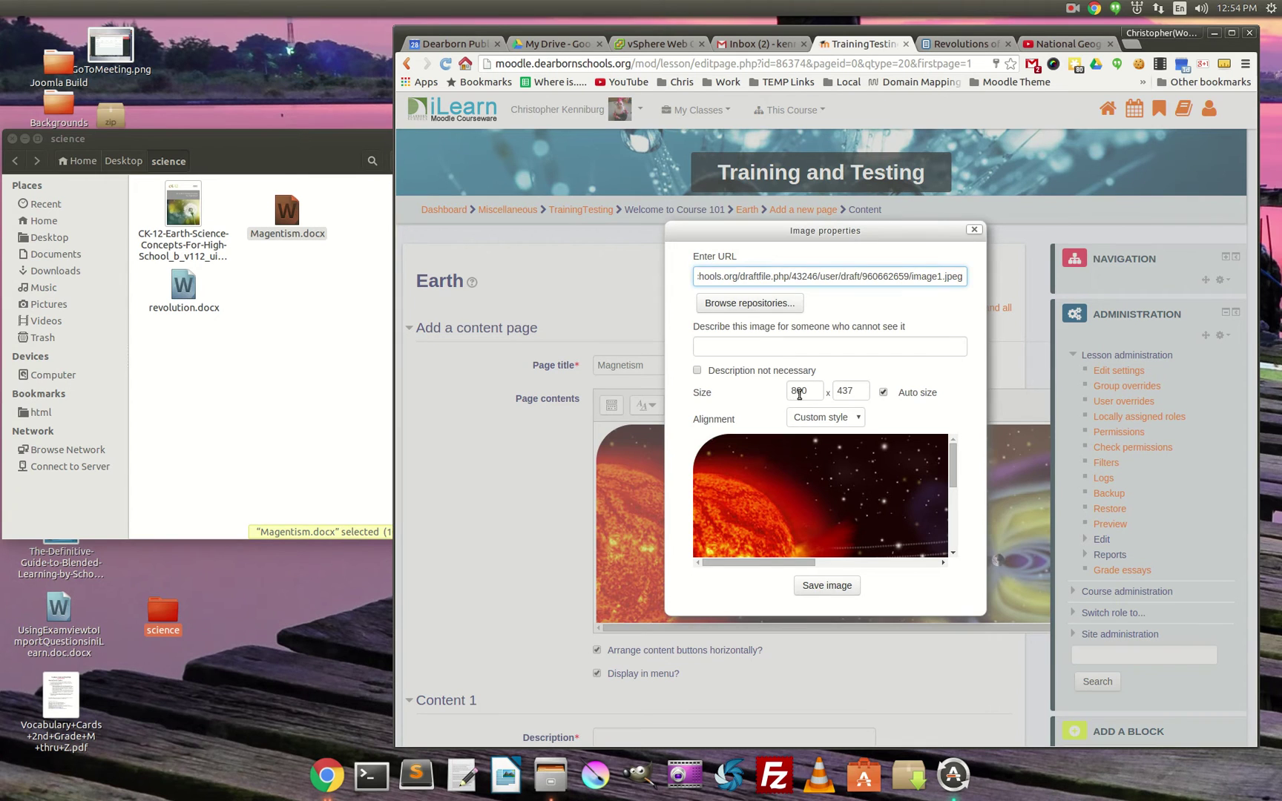
{"action": "left_click", "coordinate": [790, 392]}
{"action": "left_click_drag", "start_coordinate": [791, 391], "coordinate": [798, 391]}
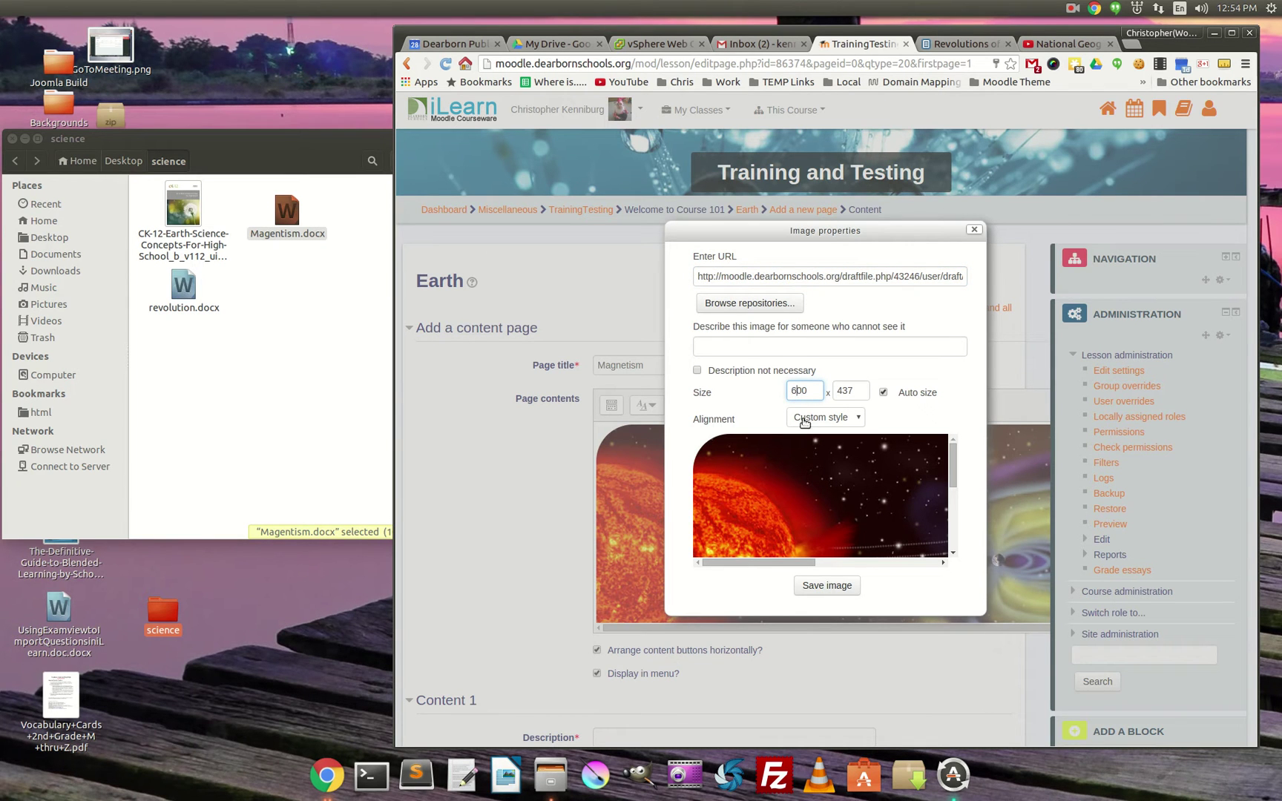
{"action": "type", "text": "4"}
{"action": "left_click", "coordinate": [857, 391]}
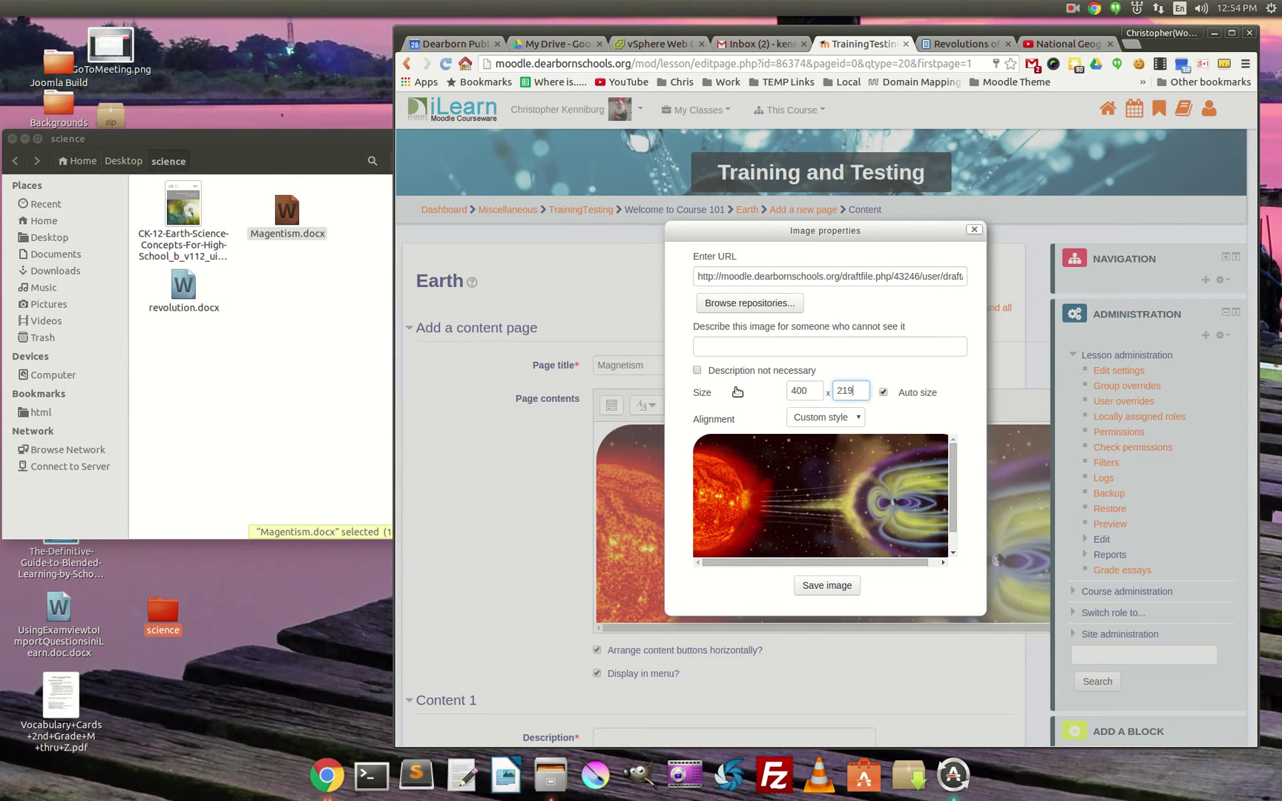
{"action": "left_click", "coordinate": [716, 371]}
{"action": "left_click", "coordinate": [828, 586]}
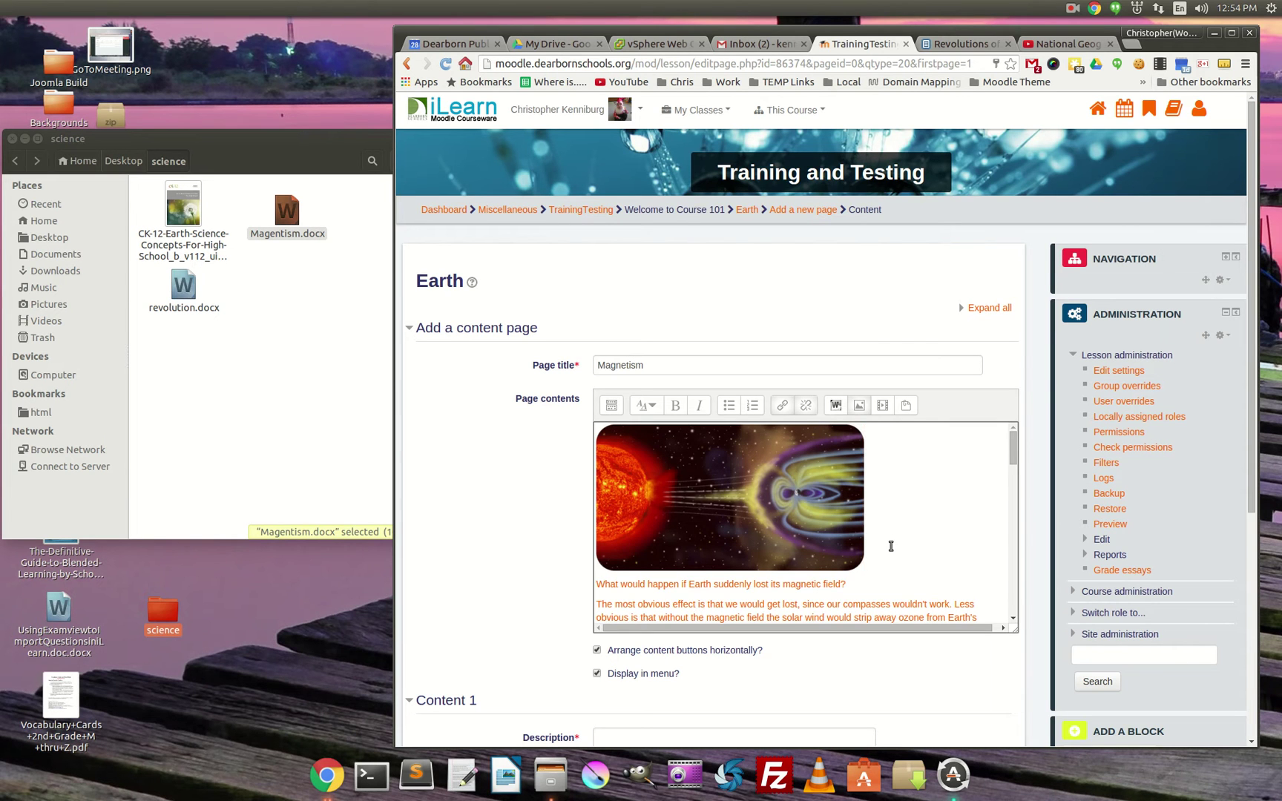
{"action": "key", "text": "ctrl+a"}
Step: Give Content 1 the description 'Next Page' jumping to Next page, and save the Magnetism page
{"action": "left_click", "coordinate": [933, 539]}
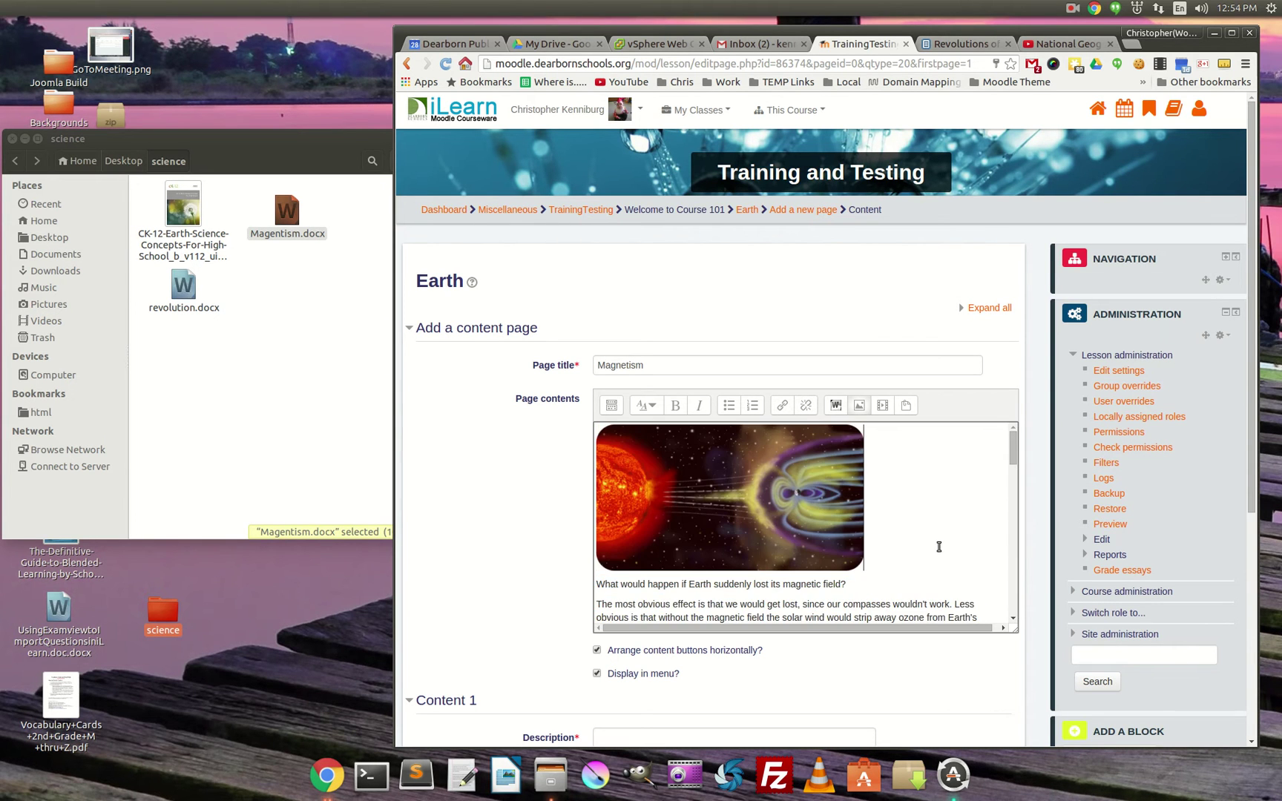
{"action": "mouse_move", "coordinate": [1013, 454]}
{"action": "left_mouse_down"}
{"action": "mouse_move", "coordinate": [1015, 605]}
{"action": "mouse_move", "coordinate": [1015, 448]}
{"action": "left_mouse_up"}
{"action": "scroll", "coordinate": [564, 546], "scroll_direction": "down", "scroll_amount": 3}
{"action": "scroll", "coordinate": [564, 545], "scroll_direction": "down", "scroll_amount": 3}
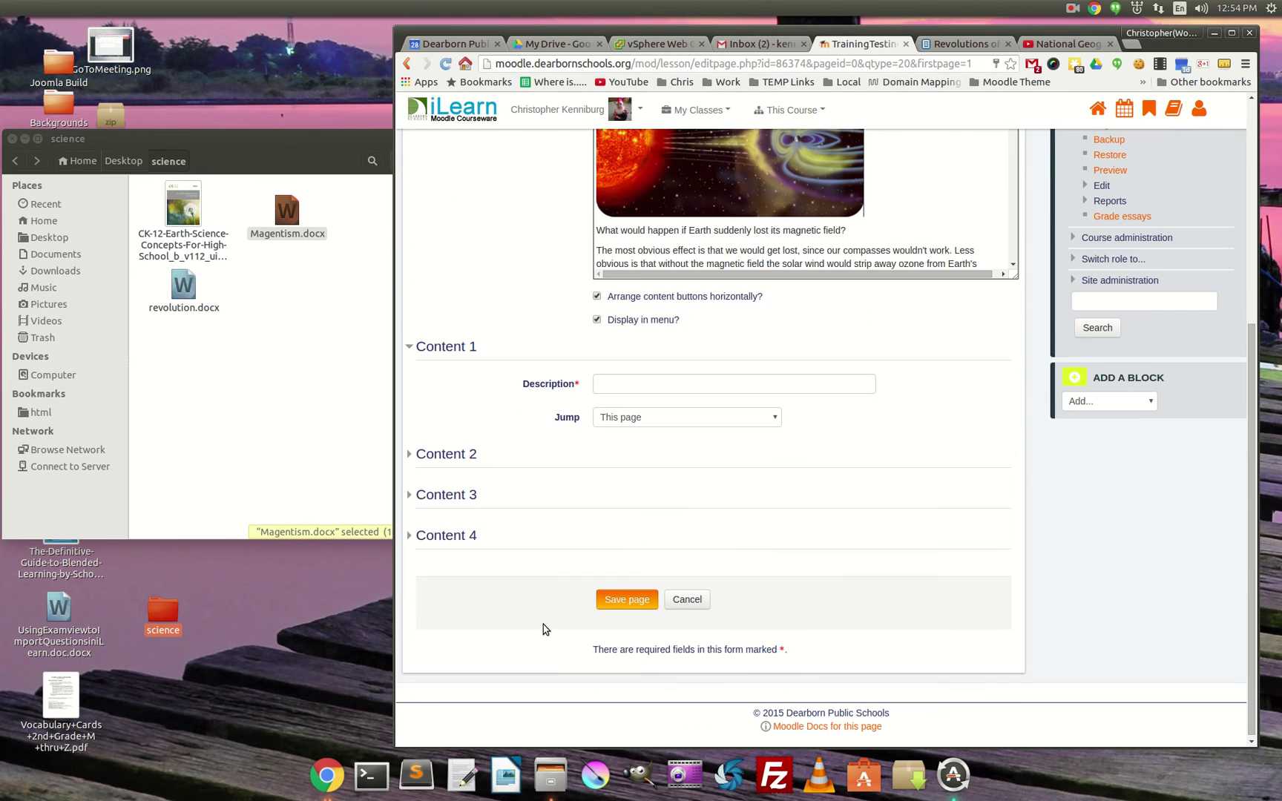
{"action": "left_click", "coordinate": [612, 383]}
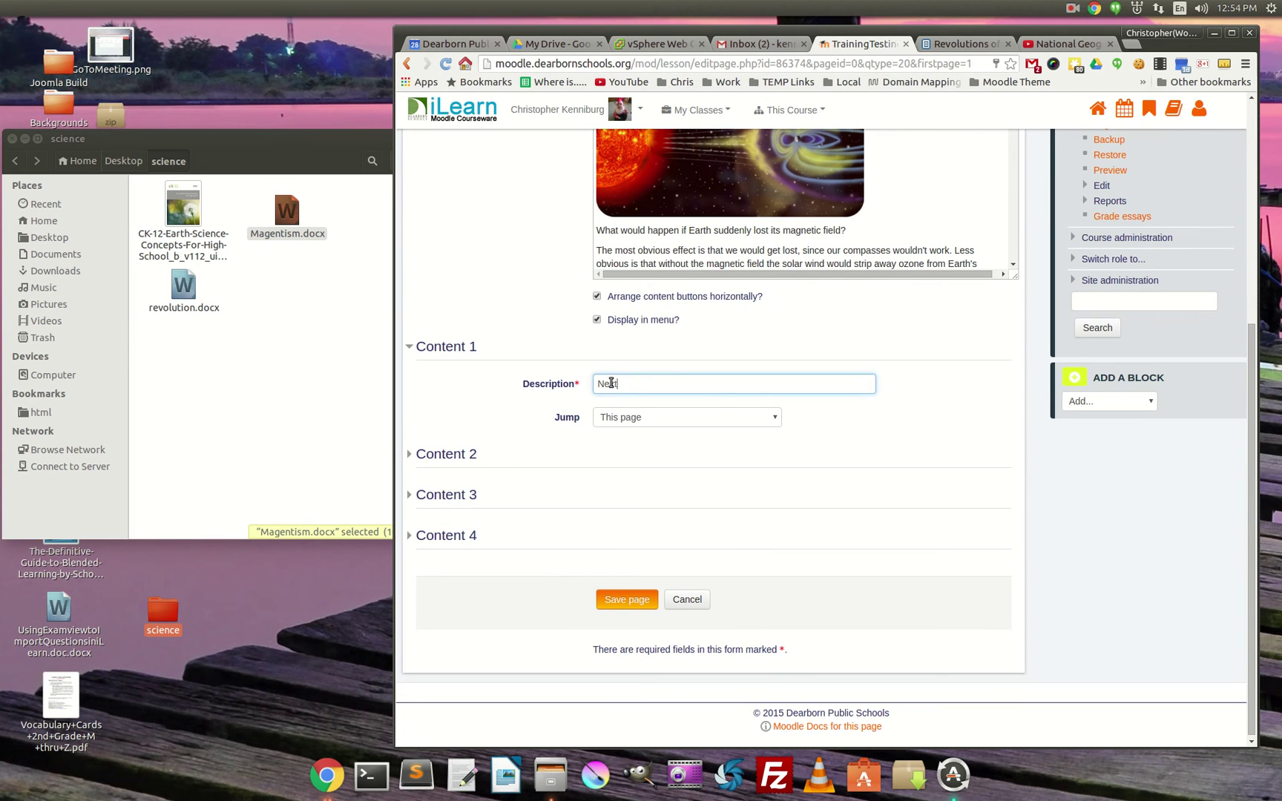
{"action": "type", "text": "Next Page"}
{"action": "left_click", "coordinate": [656, 418]}
{"action": "left_click", "coordinate": [622, 446]}
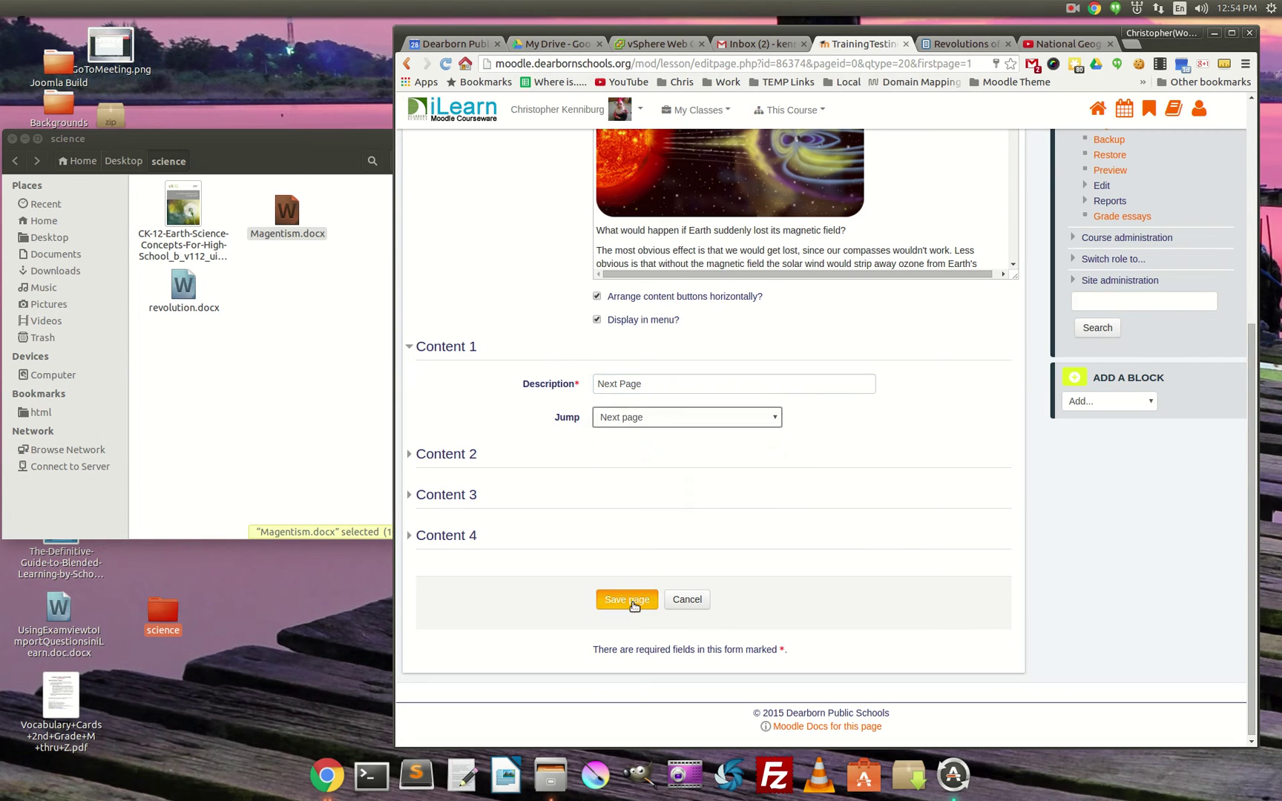
{"action": "left_click", "coordinate": [630, 598]}
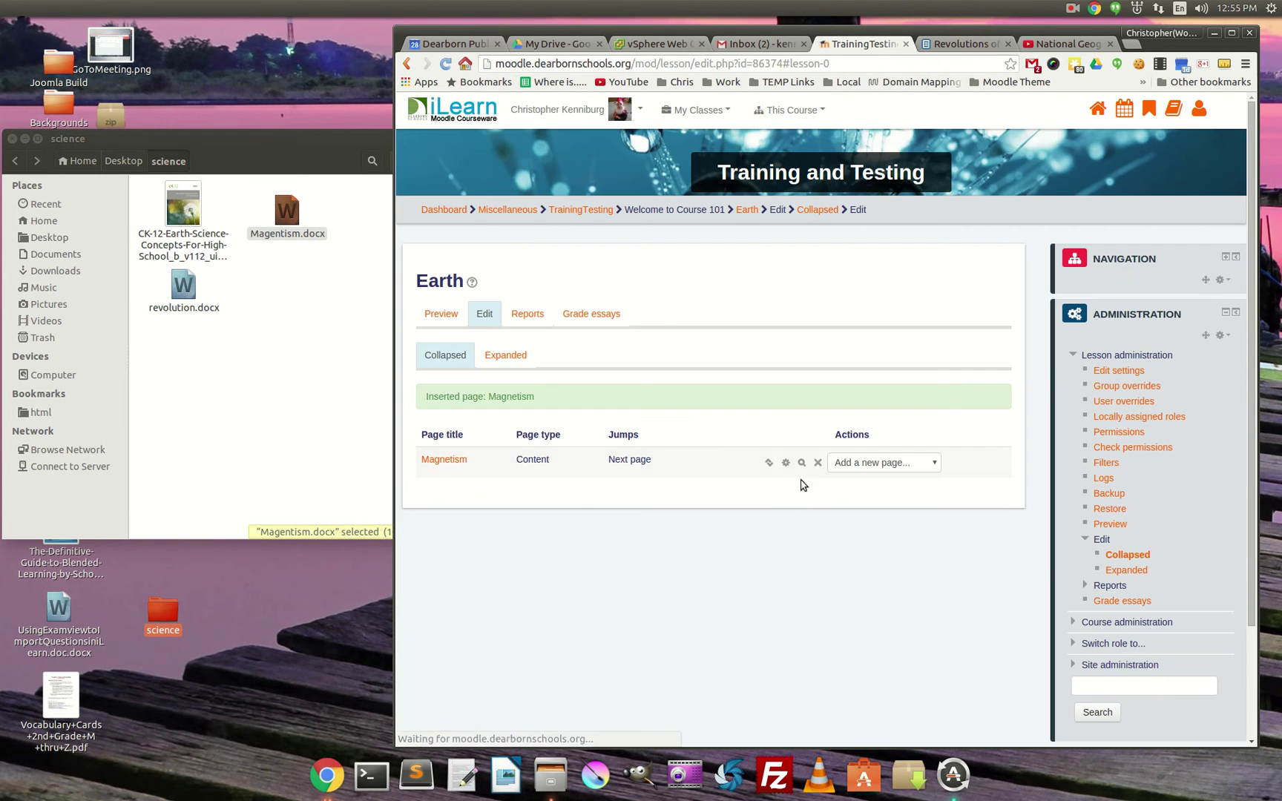
Step: Preview the Magnetism page through to its Next Page button, then start another content page
{"action": "left_click", "coordinate": [804, 461]}
{"action": "scroll", "coordinate": [747, 331], "scroll_direction": "down", "scroll_amount": 7}
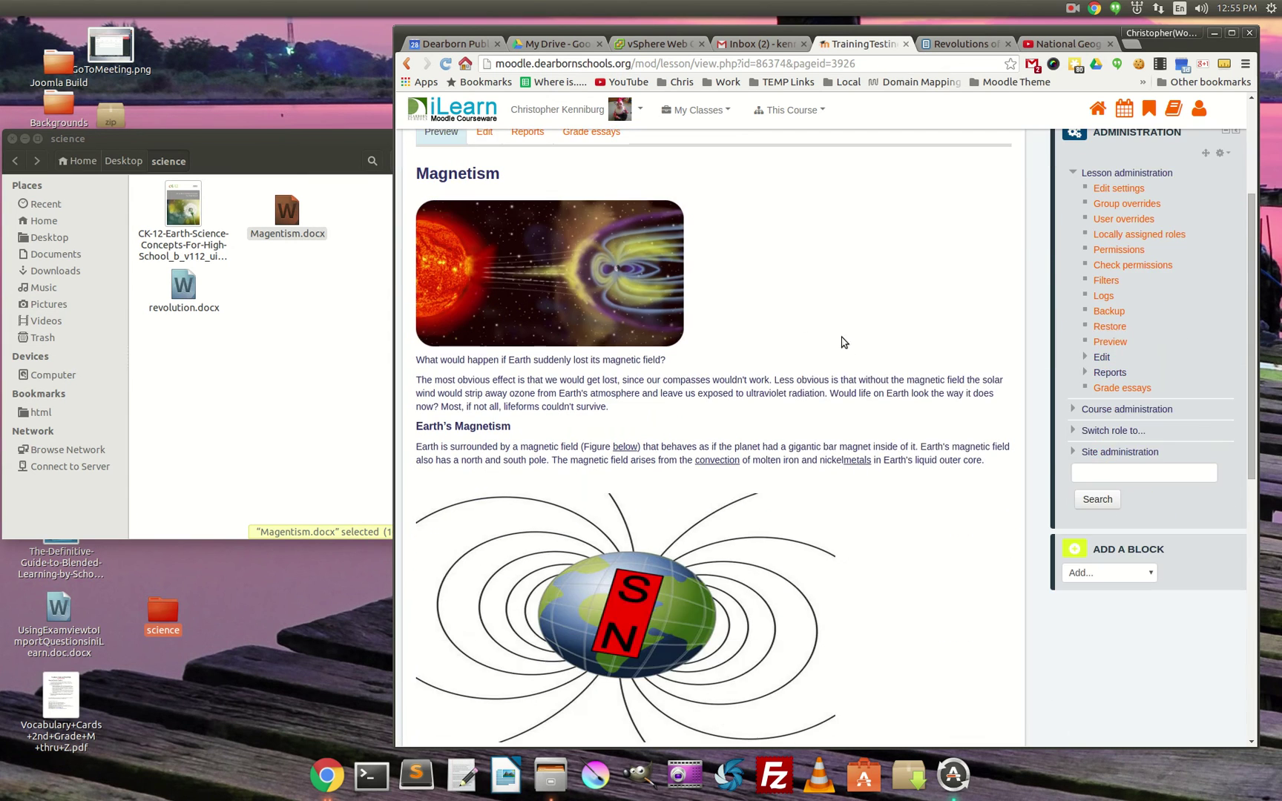
{"action": "scroll", "coordinate": [684, 451], "scroll_direction": "down", "scroll_amount": 4}
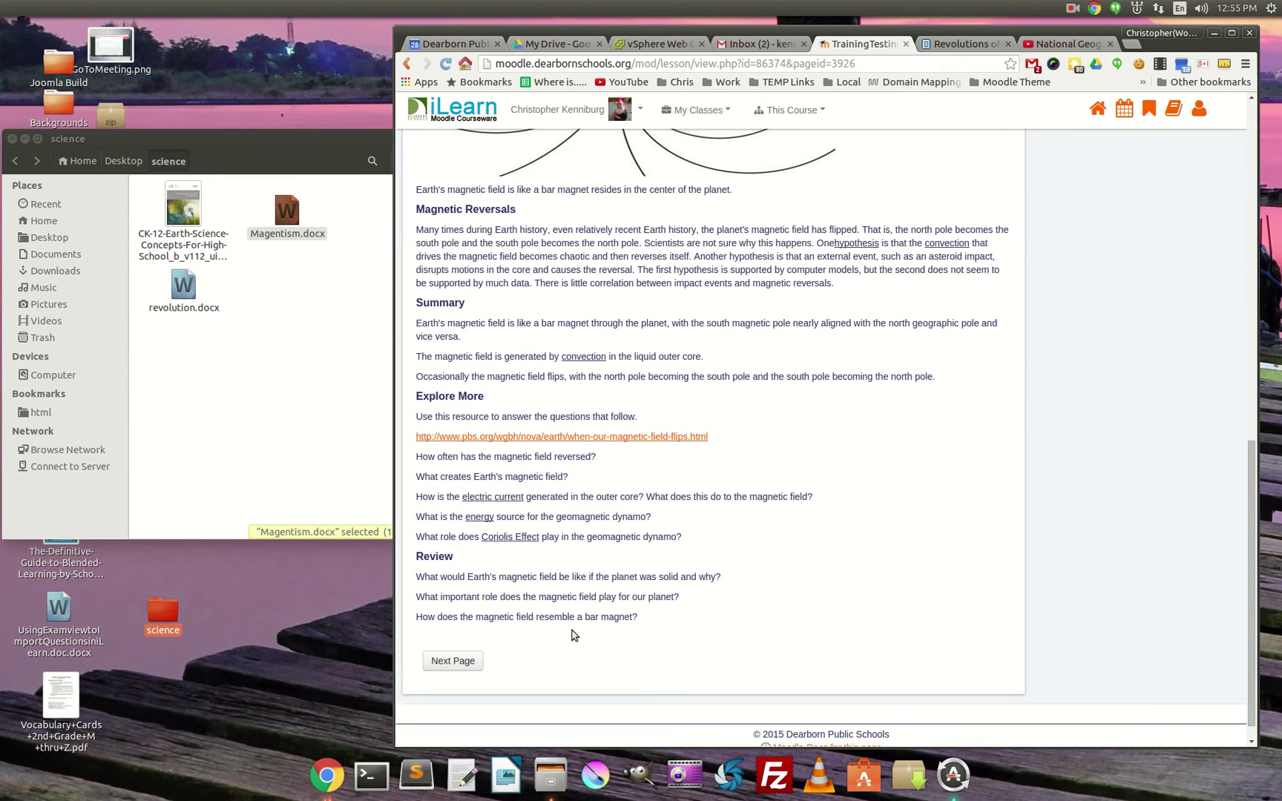
{"action": "scroll", "coordinate": [575, 635], "scroll_direction": "down", "scroll_amount": 1}
{"action": "scroll", "coordinate": [668, 430], "scroll_direction": "up", "scroll_amount": 3}
{"action": "scroll", "coordinate": [702, 271], "scroll_direction": "up", "scroll_amount": 7}
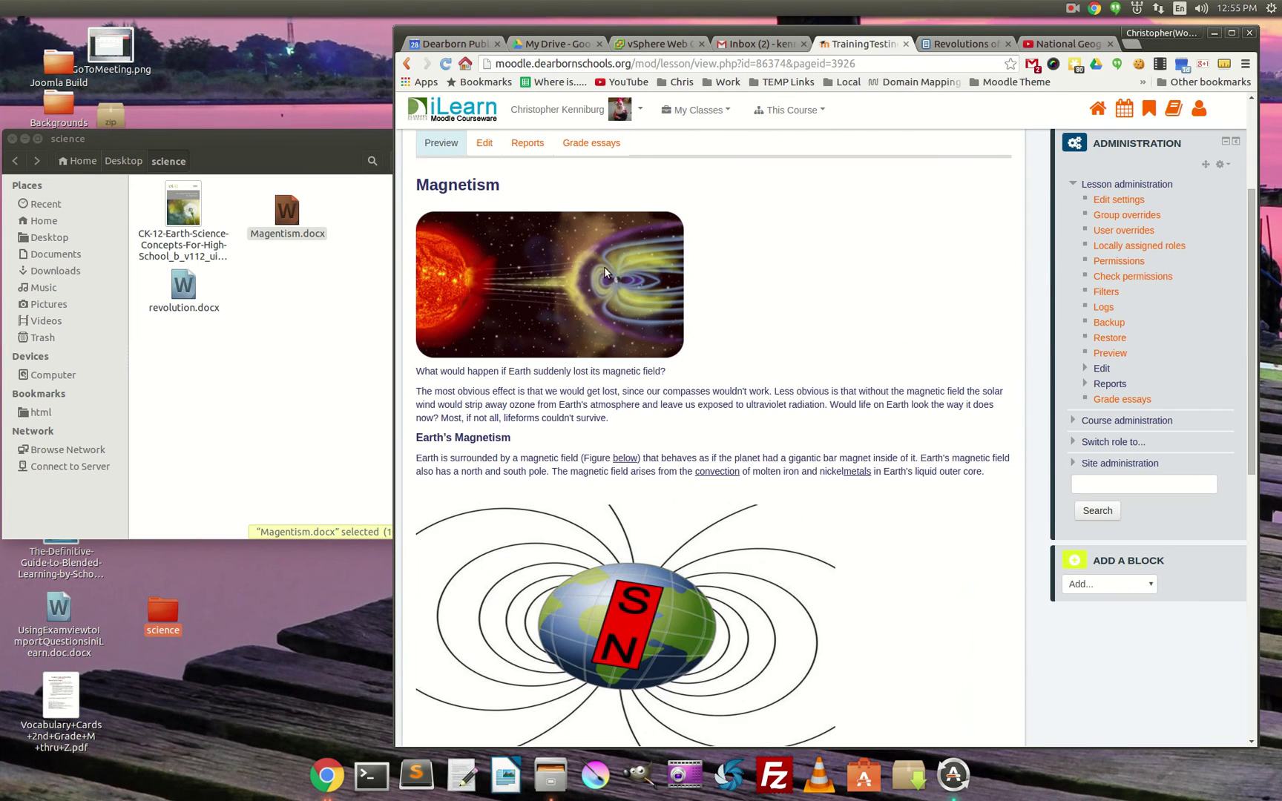
{"action": "scroll", "coordinate": [671, 561], "scroll_direction": "down", "scroll_amount": 5}
{"action": "scroll", "coordinate": [671, 560], "scroll_direction": "down", "scroll_amount": 5}
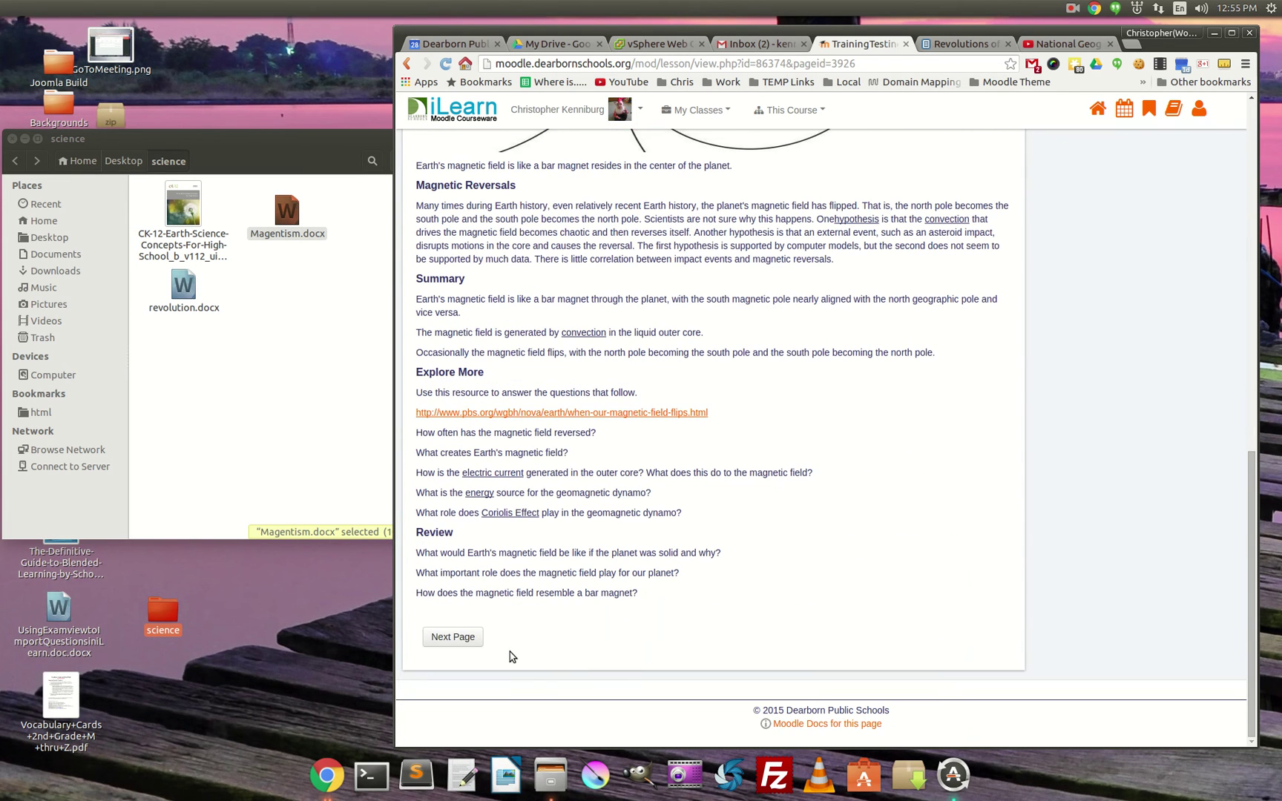
{"action": "left_click", "coordinate": [453, 637]}
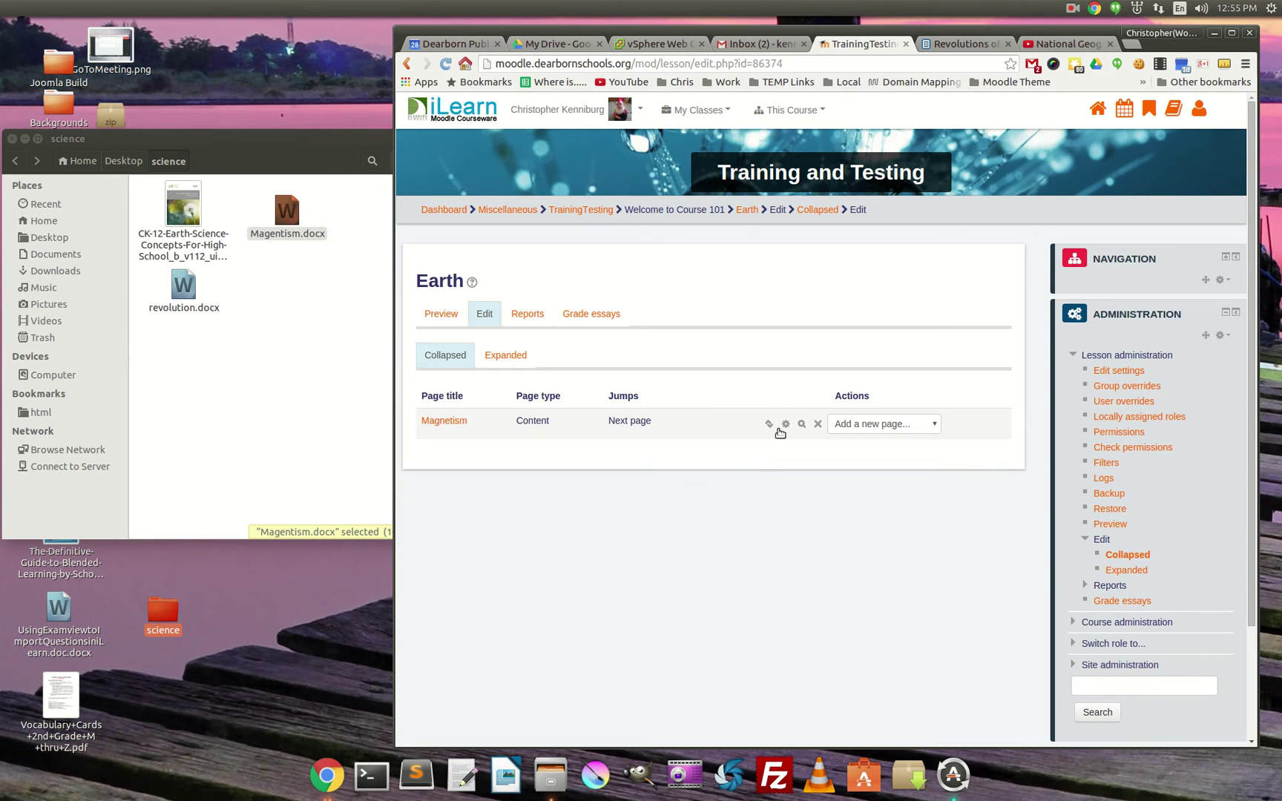
{"action": "left_click", "coordinate": [886, 426]}
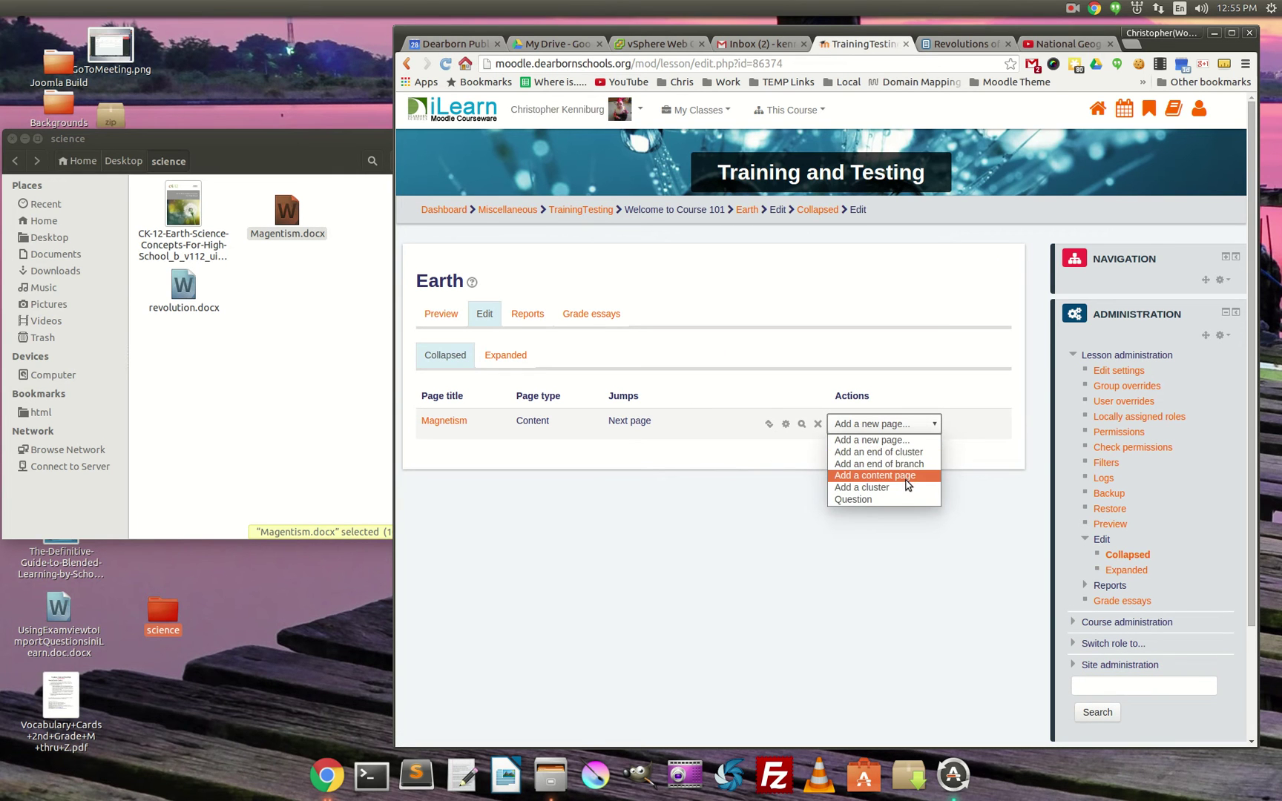
{"action": "left_click", "coordinate": [907, 476]}
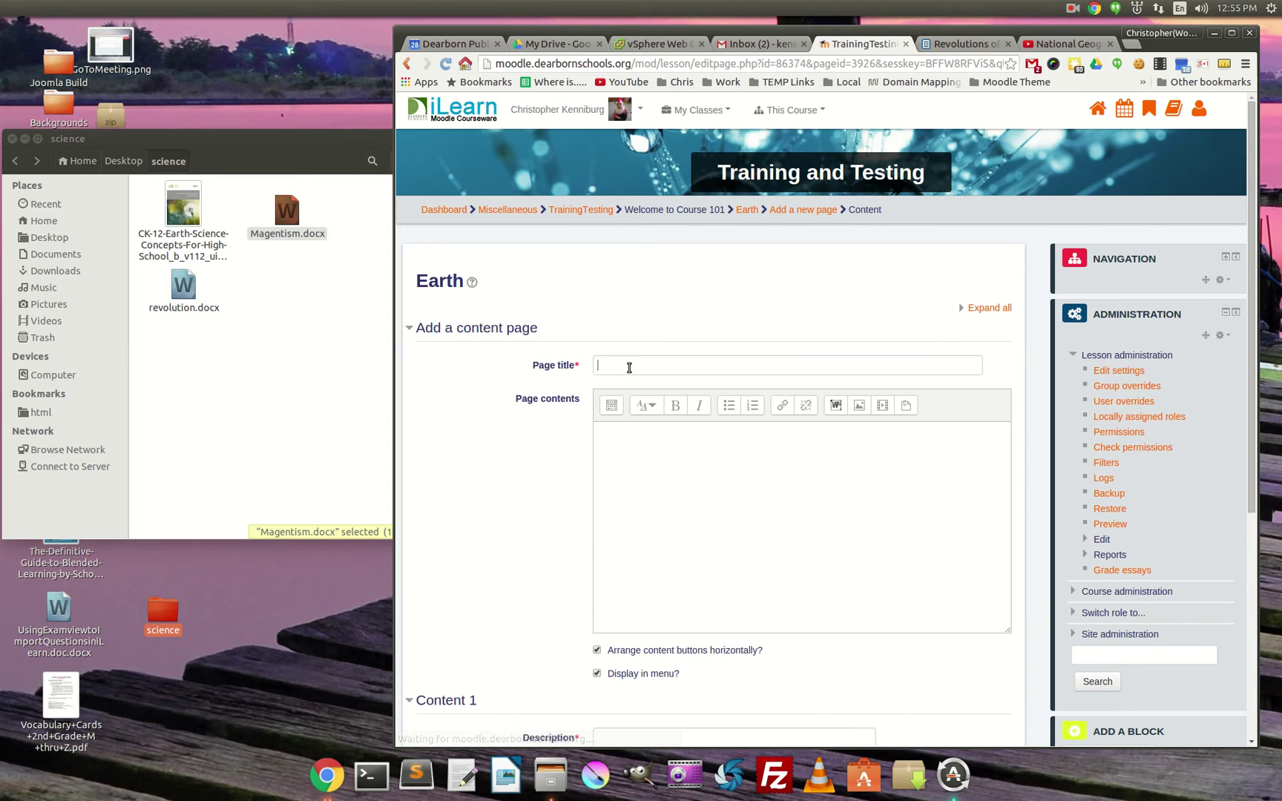
Step: Title the page 'Revolutions', import revolution.docx into its contents and clear the text formatting
{"action": "left_click", "coordinate": [634, 365]}
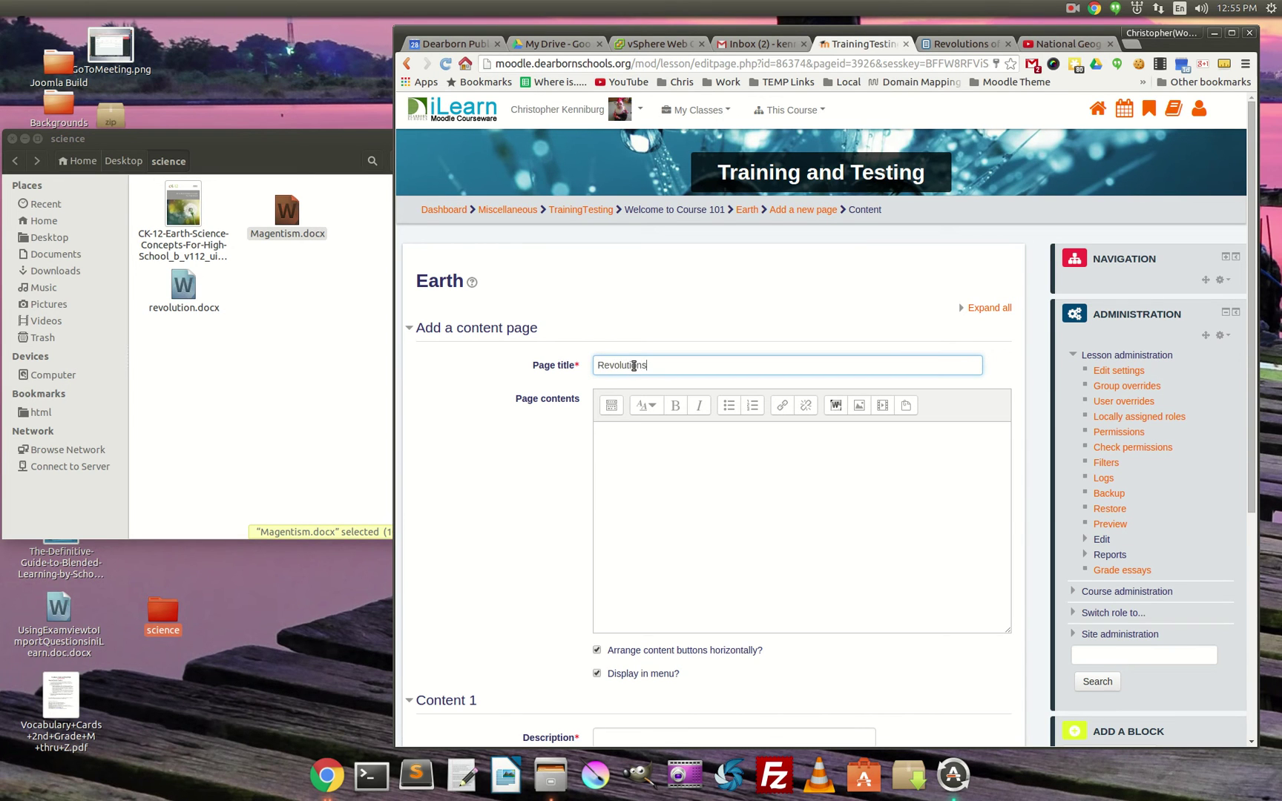
{"action": "left_click_drag", "start_coordinate": [183, 286], "coordinate": [727, 472]}
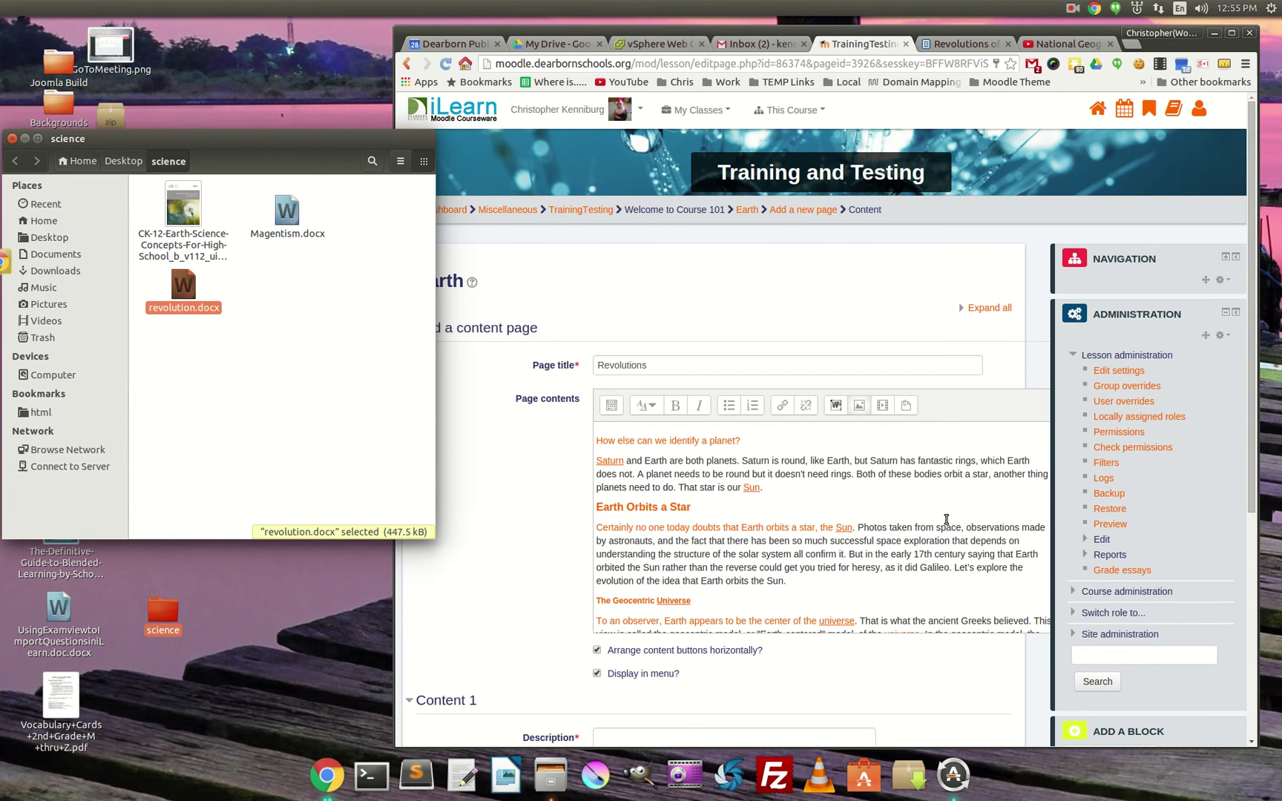
{"action": "left_click", "coordinate": [926, 526]}
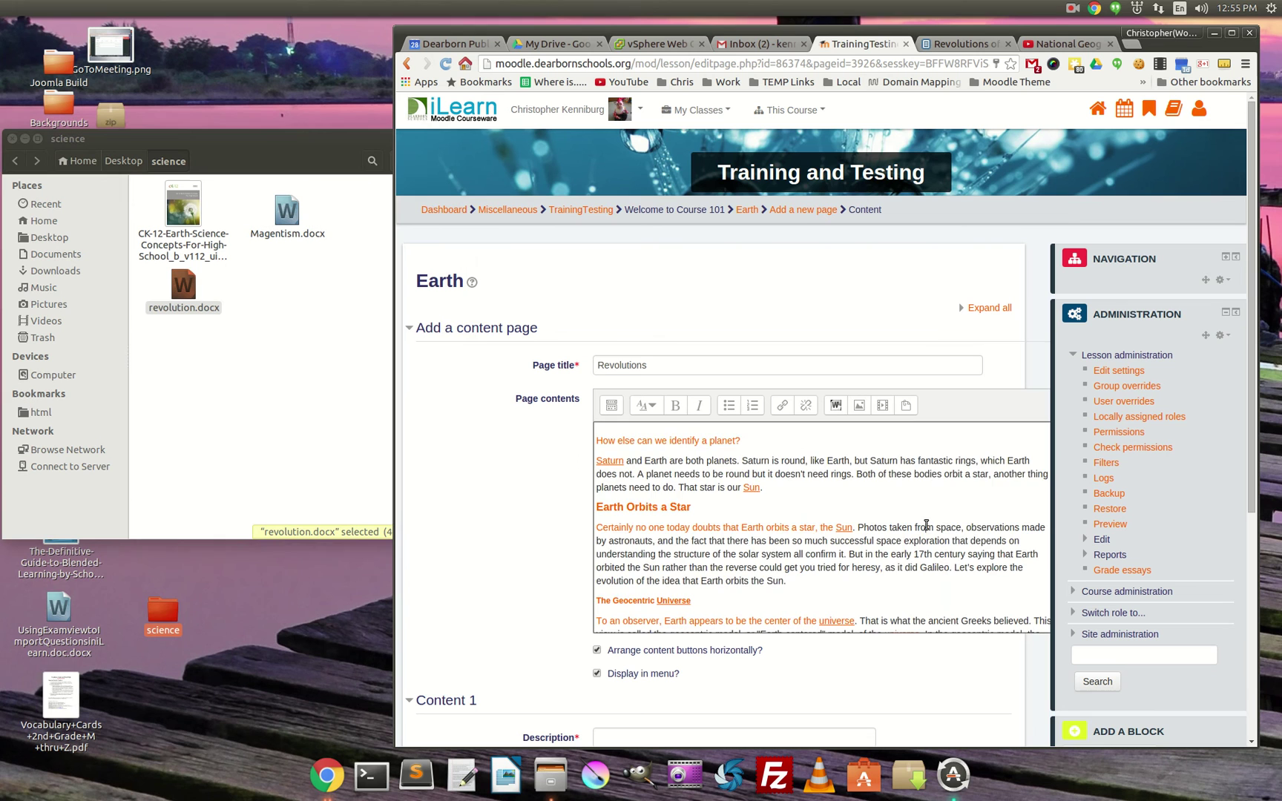
{"action": "key", "text": "ctrl+a"}
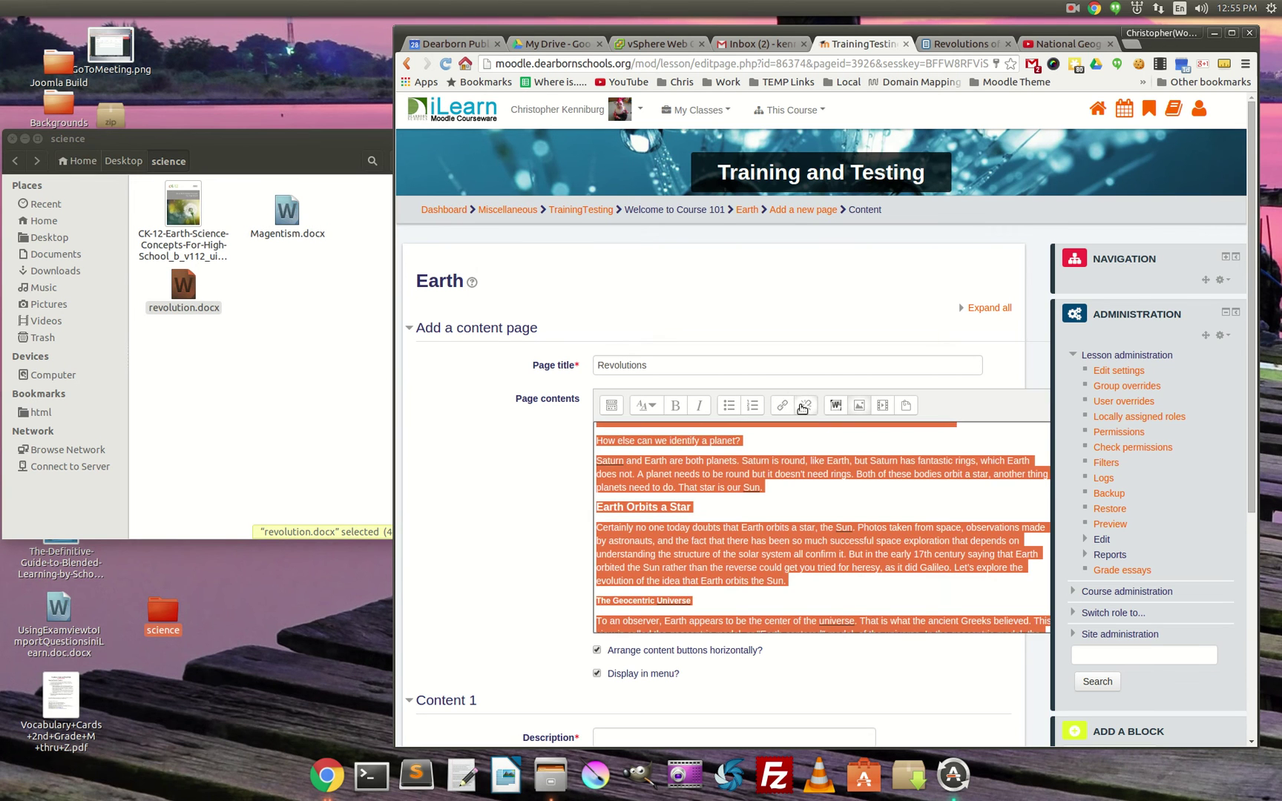
{"action": "left_click", "coordinate": [814, 482]}
Step: Set Content 1 to 'Next Page' jumping to Next page and save the Revolutions page
{"action": "scroll", "coordinate": [668, 653], "scroll_direction": "down", "scroll_amount": 3}
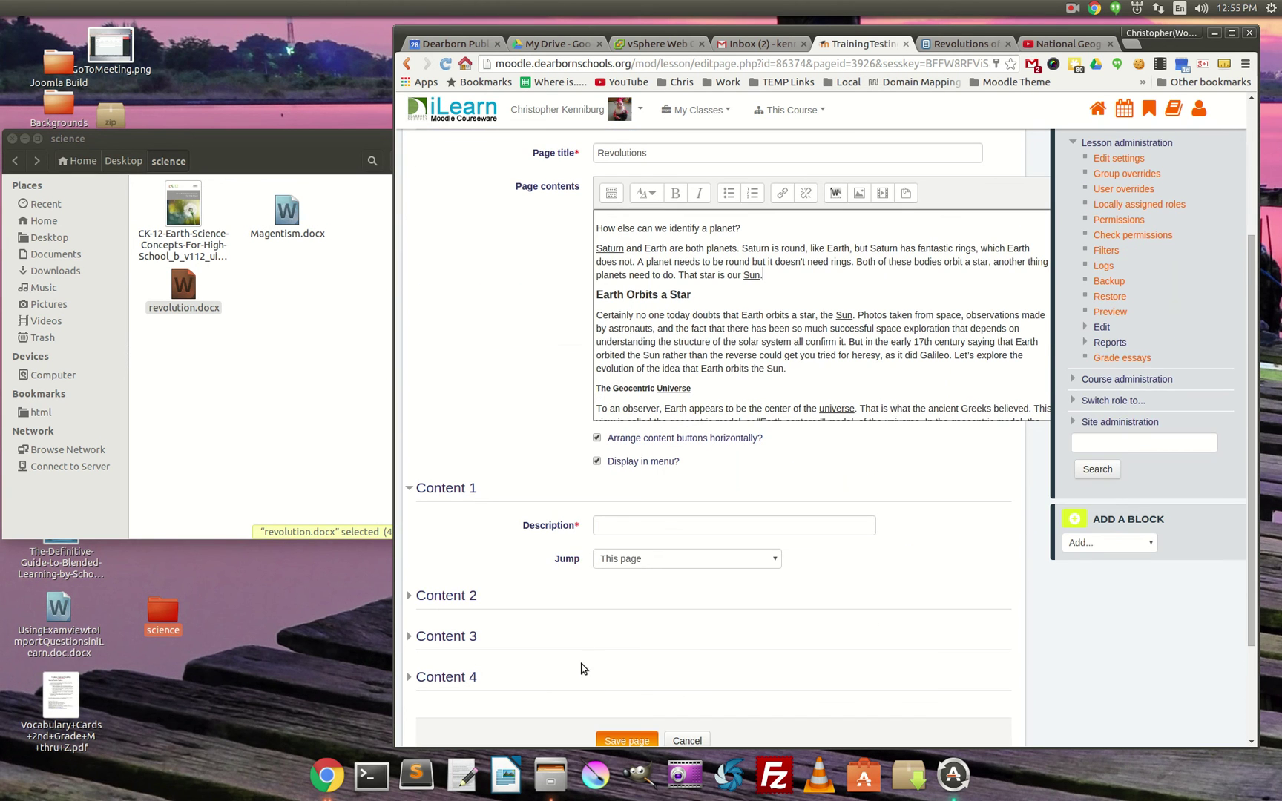
{"action": "left_click", "coordinate": [639, 527]}
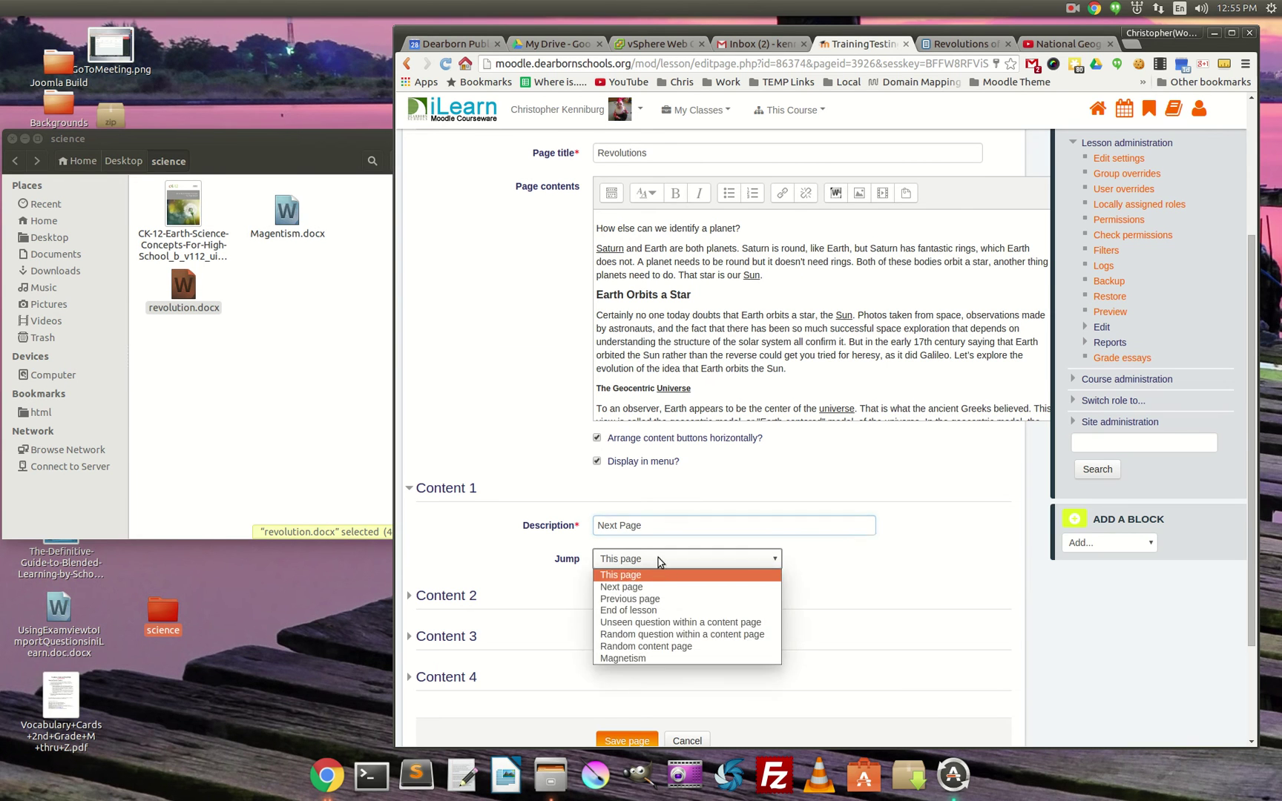
{"action": "left_click", "coordinate": [622, 587]}
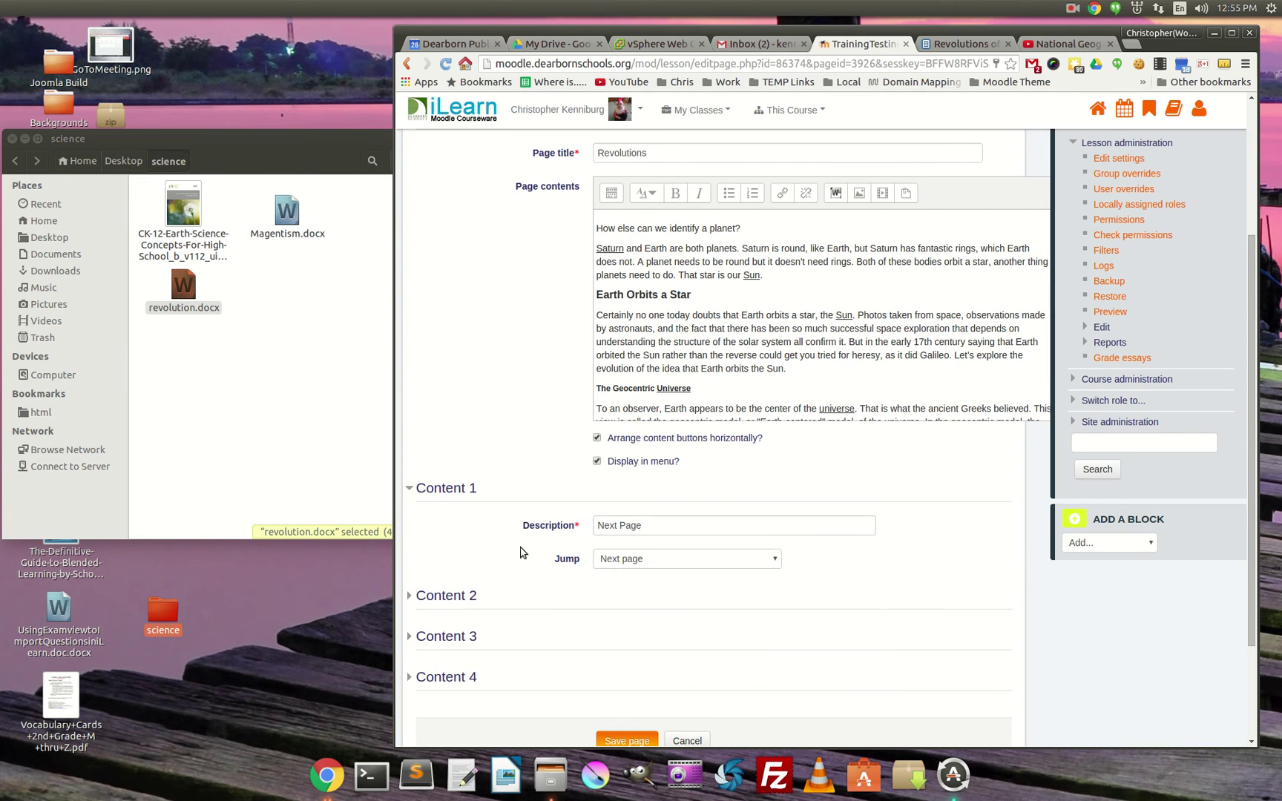
{"action": "left_click", "coordinate": [627, 741]}
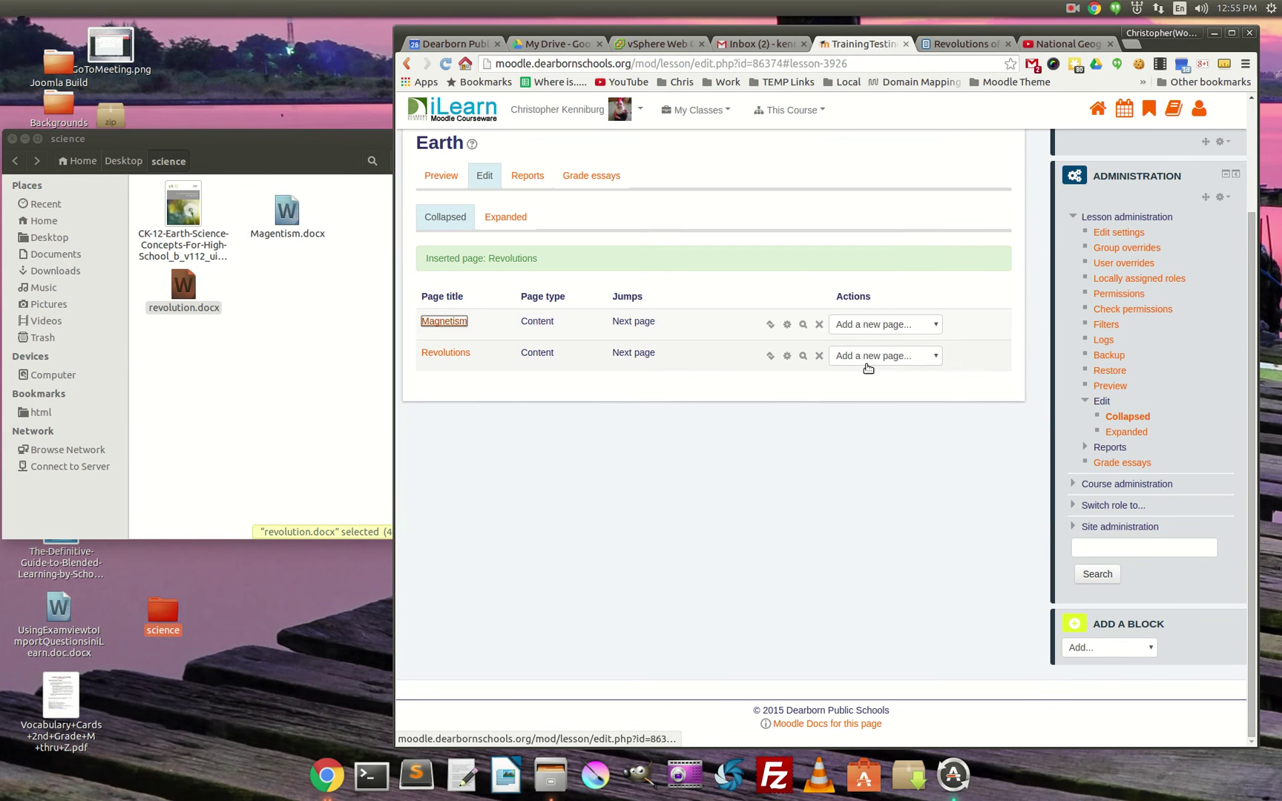
Step: Add a third content page titled 'How was the earth formed?'
{"action": "left_click", "coordinate": [868, 364]}
{"action": "left_click", "coordinate": [897, 413]}
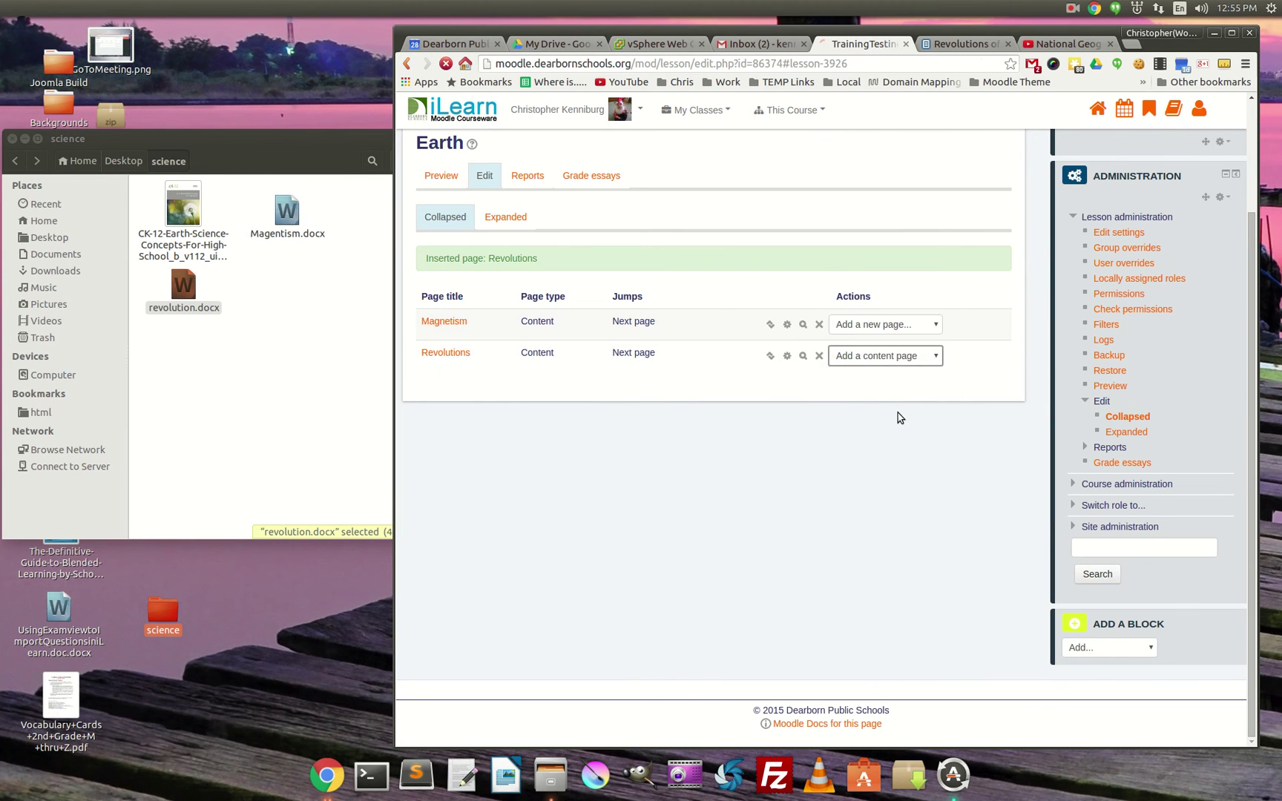
{"action": "left_click", "coordinate": [700, 367]}
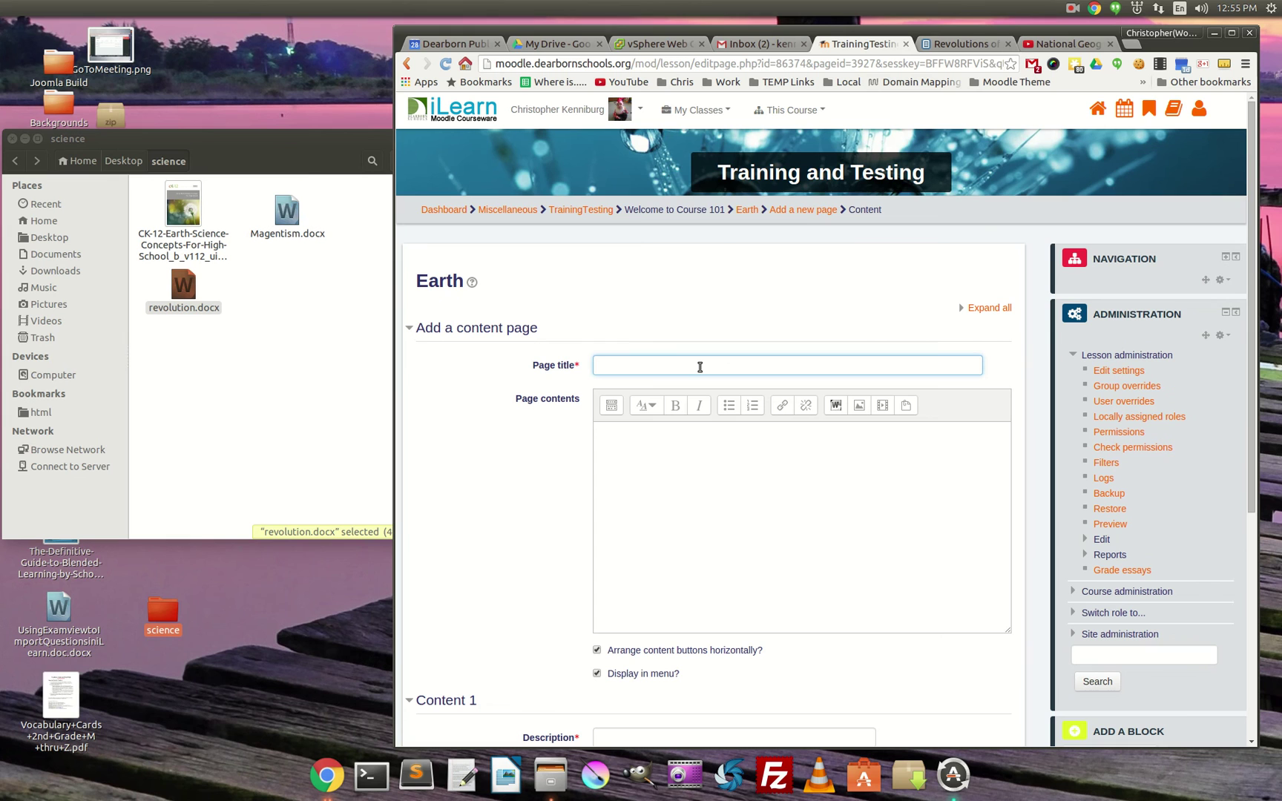
{"action": "type", "text": "H"}
{"action": "left_click", "coordinate": [752, 437]}
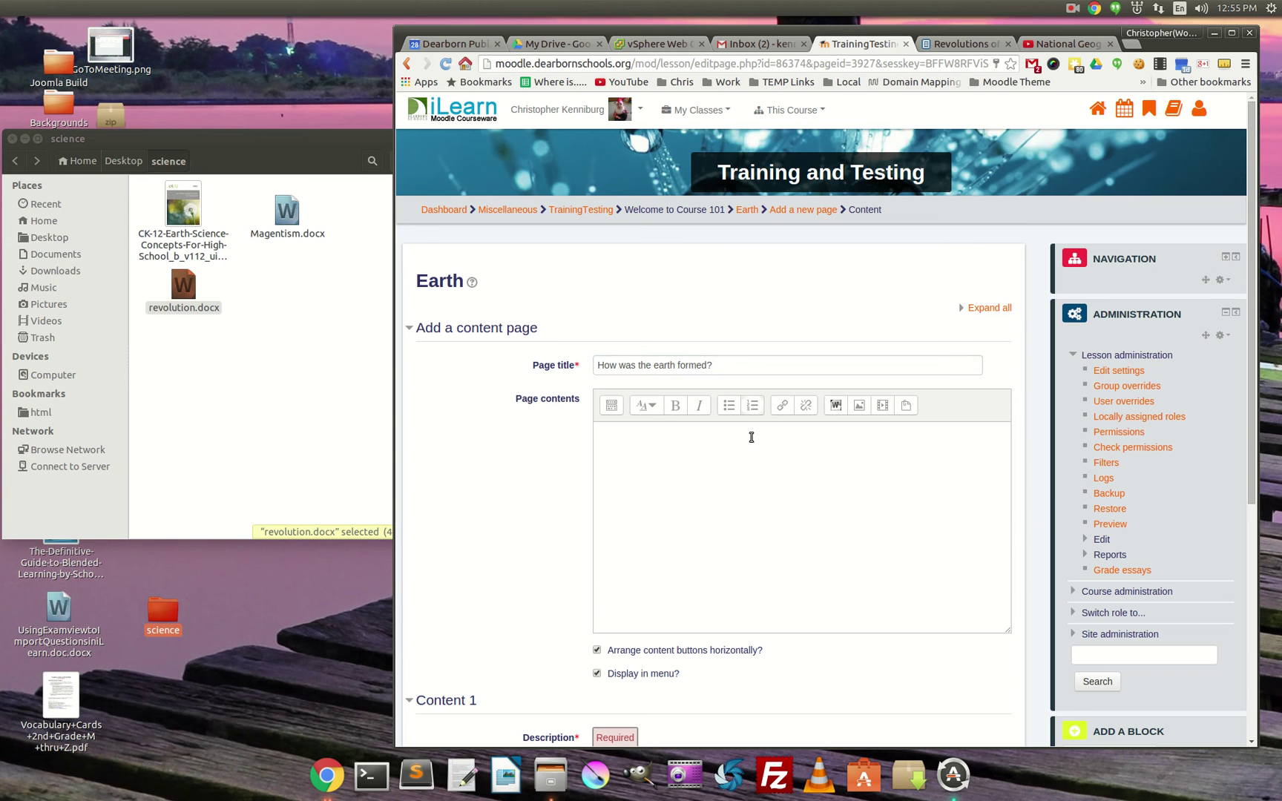
Step: Copy the National Geographic YouTube video's URL from its browser tab and return to Moodle
{"action": "left_click", "coordinate": [1066, 46]}
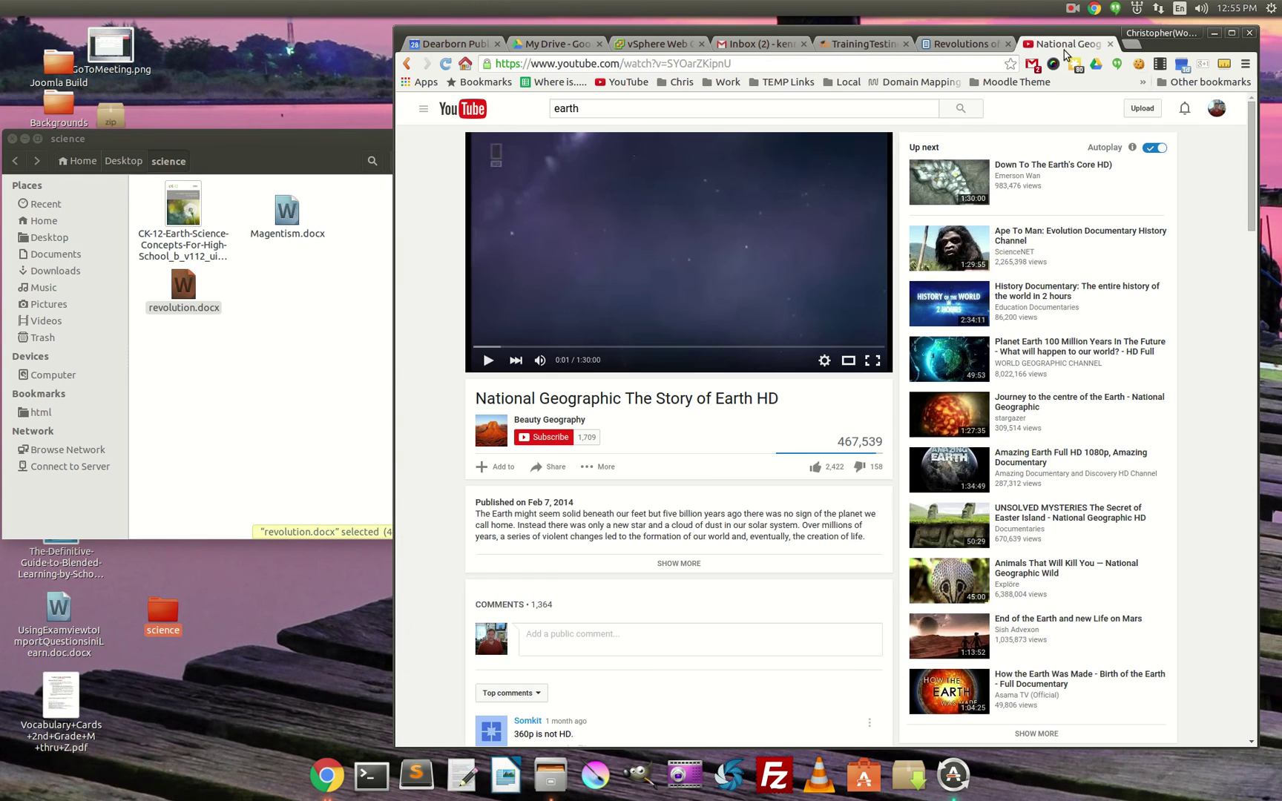
{"action": "left_click_drag", "start_coordinate": [733, 63], "coordinate": [476, 62]}
{"action": "key", "text": "ctrl+c"}
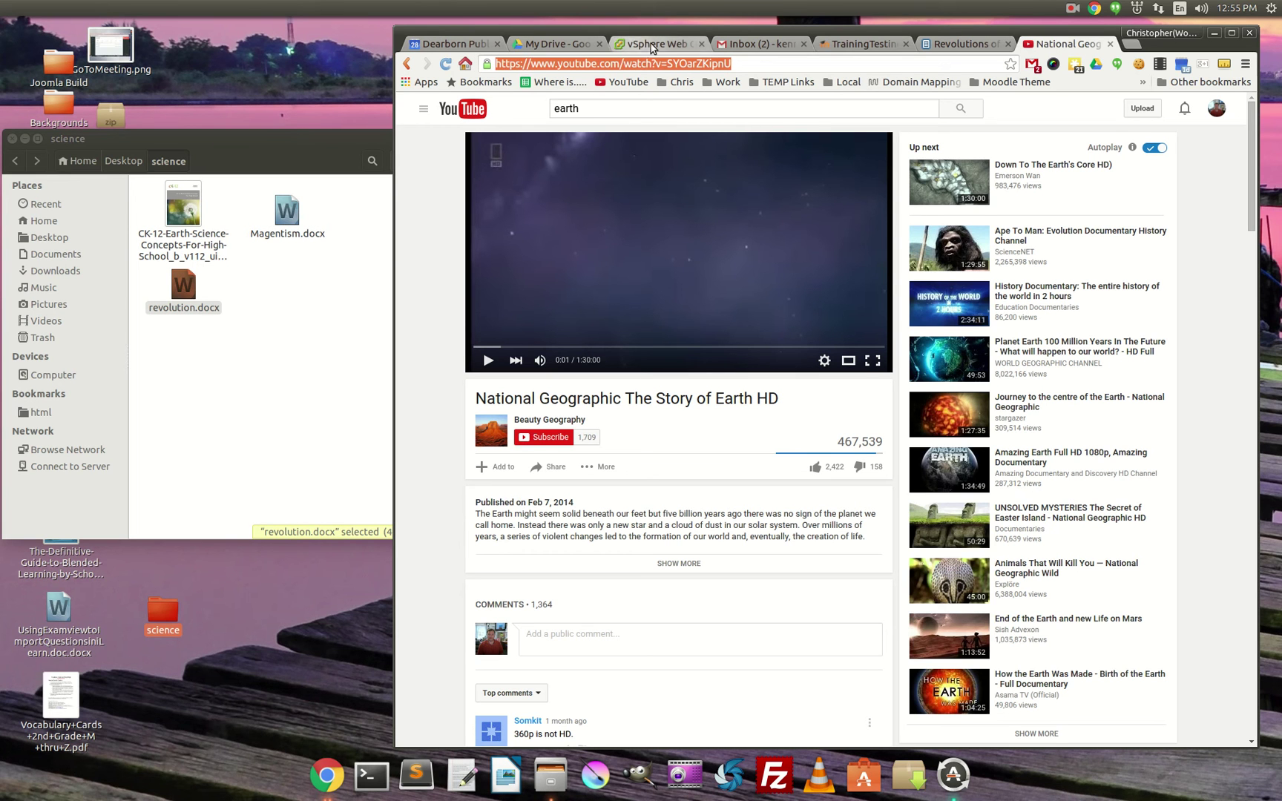
{"action": "left_click", "coordinate": [957, 45]}
Step: Paste the YouTube video URL into the page contents
{"action": "left_click", "coordinate": [852, 45]}
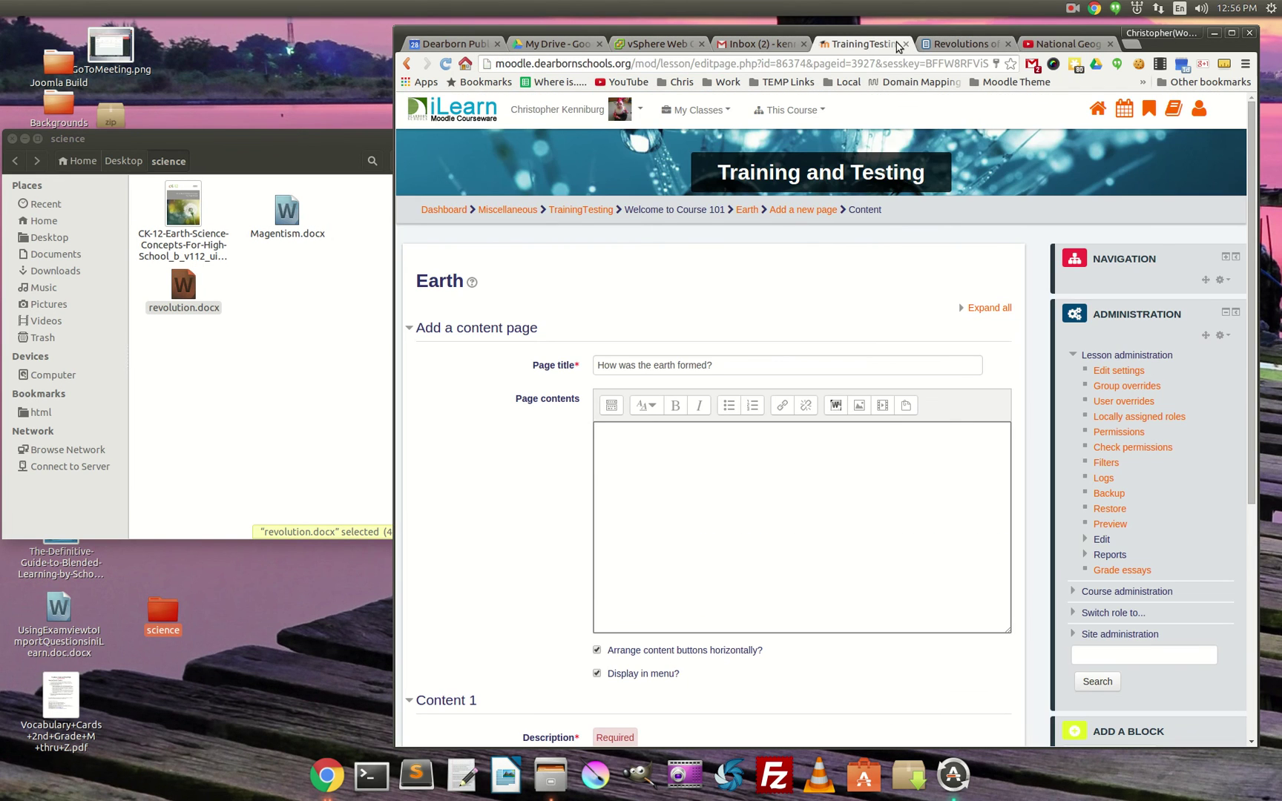
{"action": "left_click", "coordinate": [693, 486]}
{"action": "key", "text": "ctrl+v"}
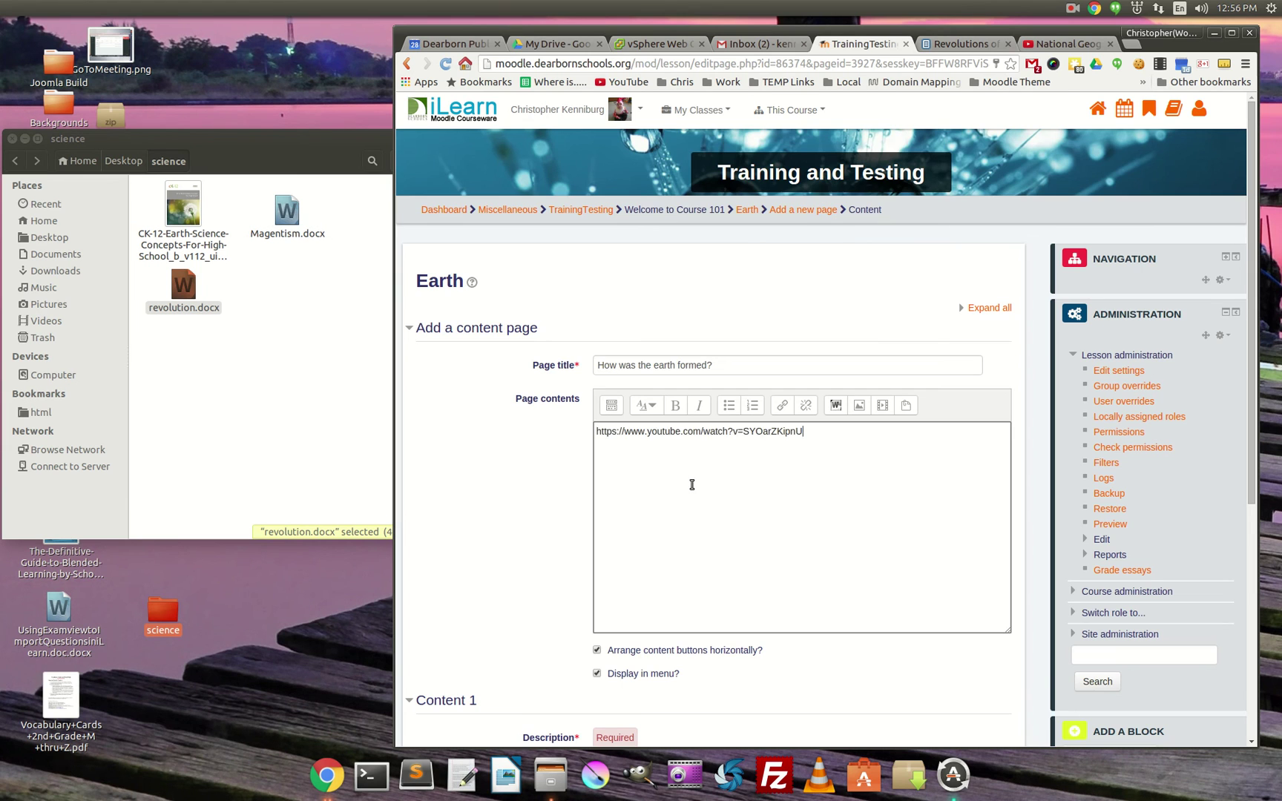
Step: Set Content 1 to 'Finish' jumping to End of lesson and save the page
{"action": "scroll", "coordinate": [632, 538], "scroll_direction": "down", "scroll_amount": 3}
{"action": "left_click", "coordinate": [631, 514]}
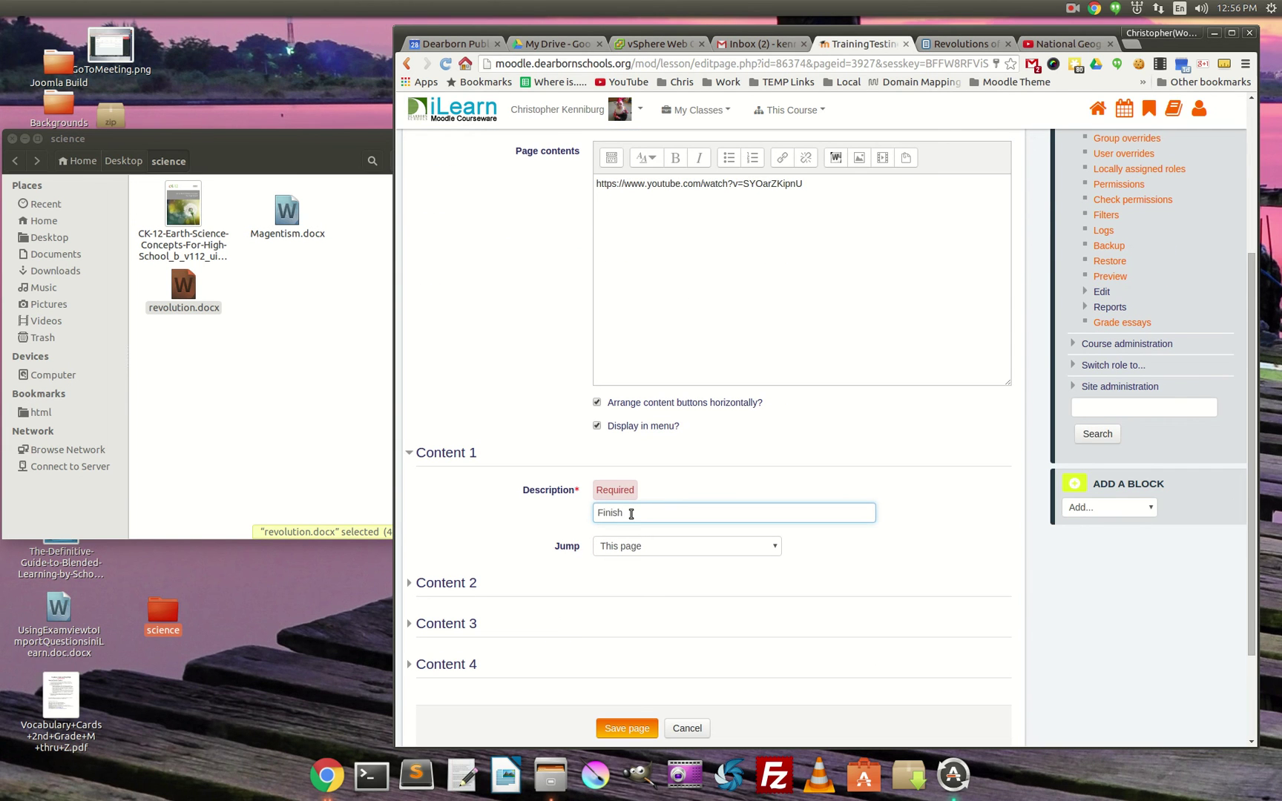
{"action": "left_click", "coordinate": [672, 546]}
{"action": "left_click", "coordinate": [676, 524]}
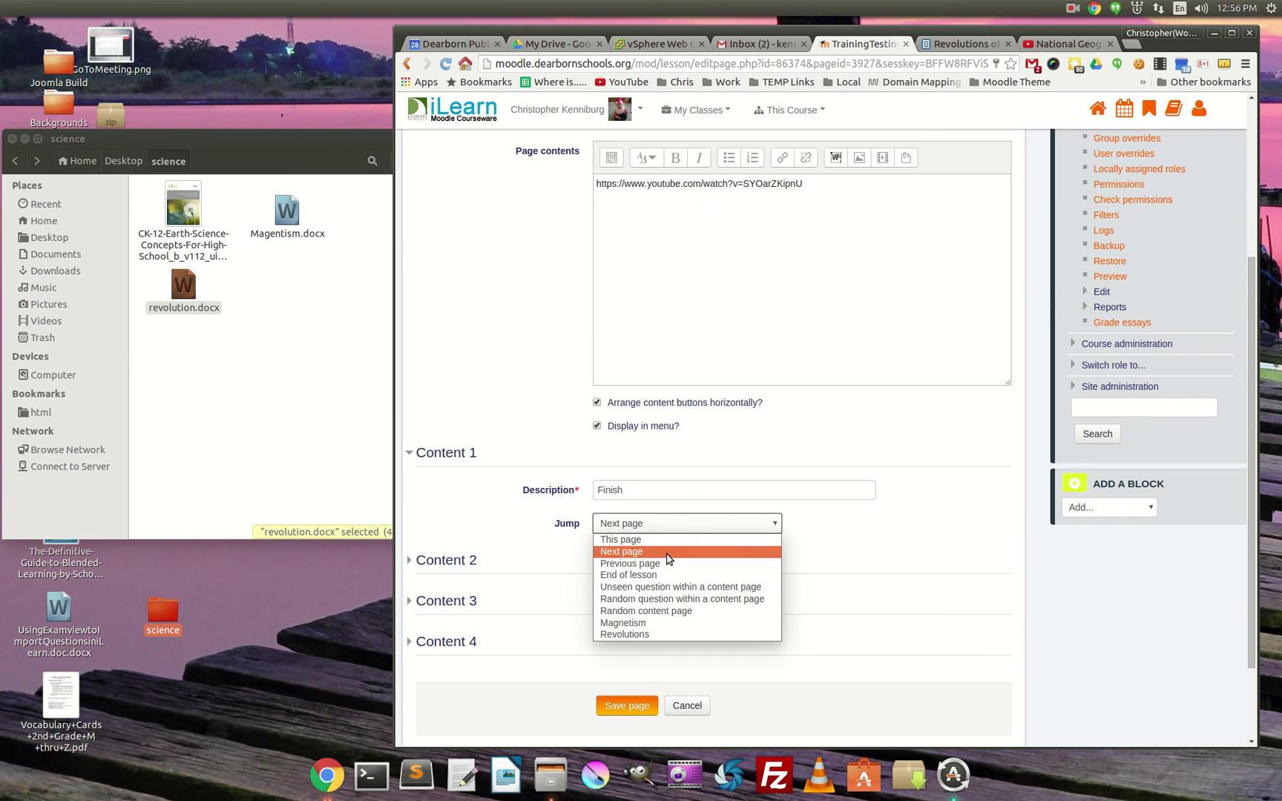
{"action": "left_click", "coordinate": [667, 575]}
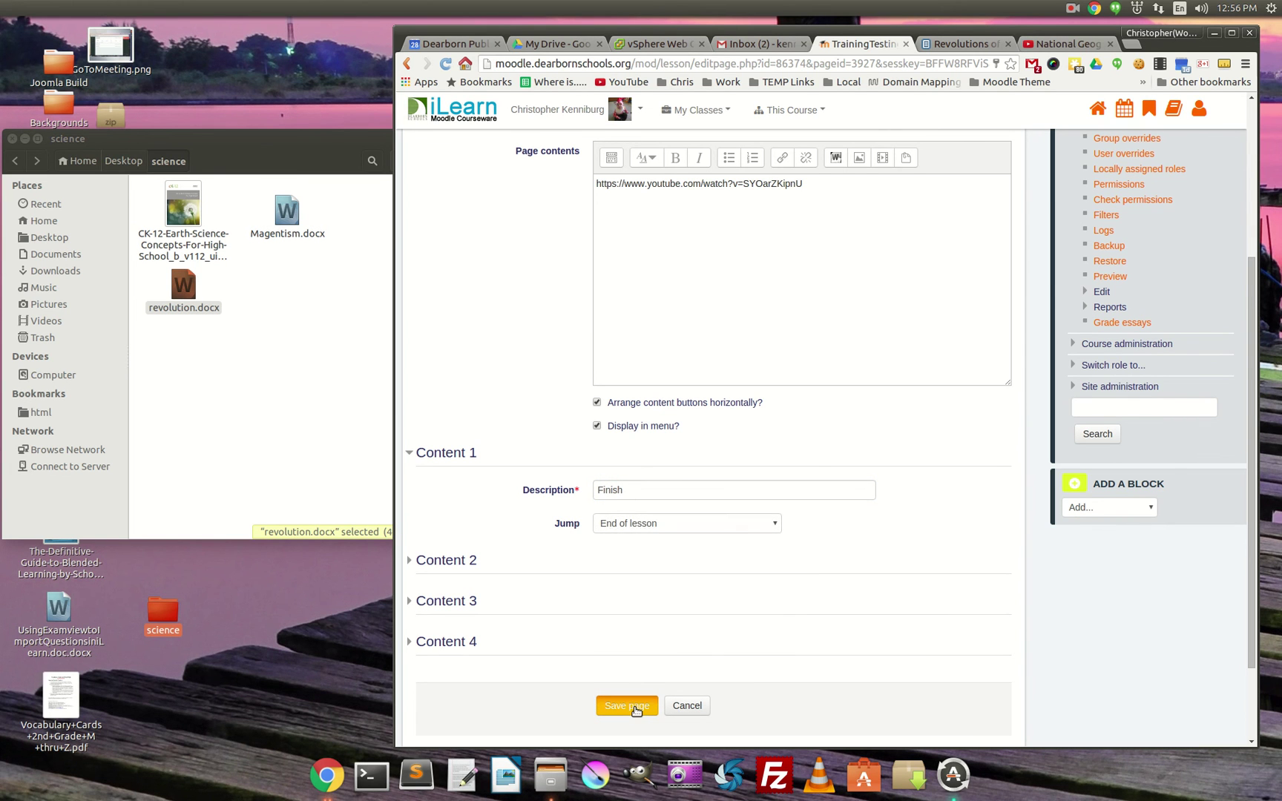
{"action": "left_click", "coordinate": [628, 707]}
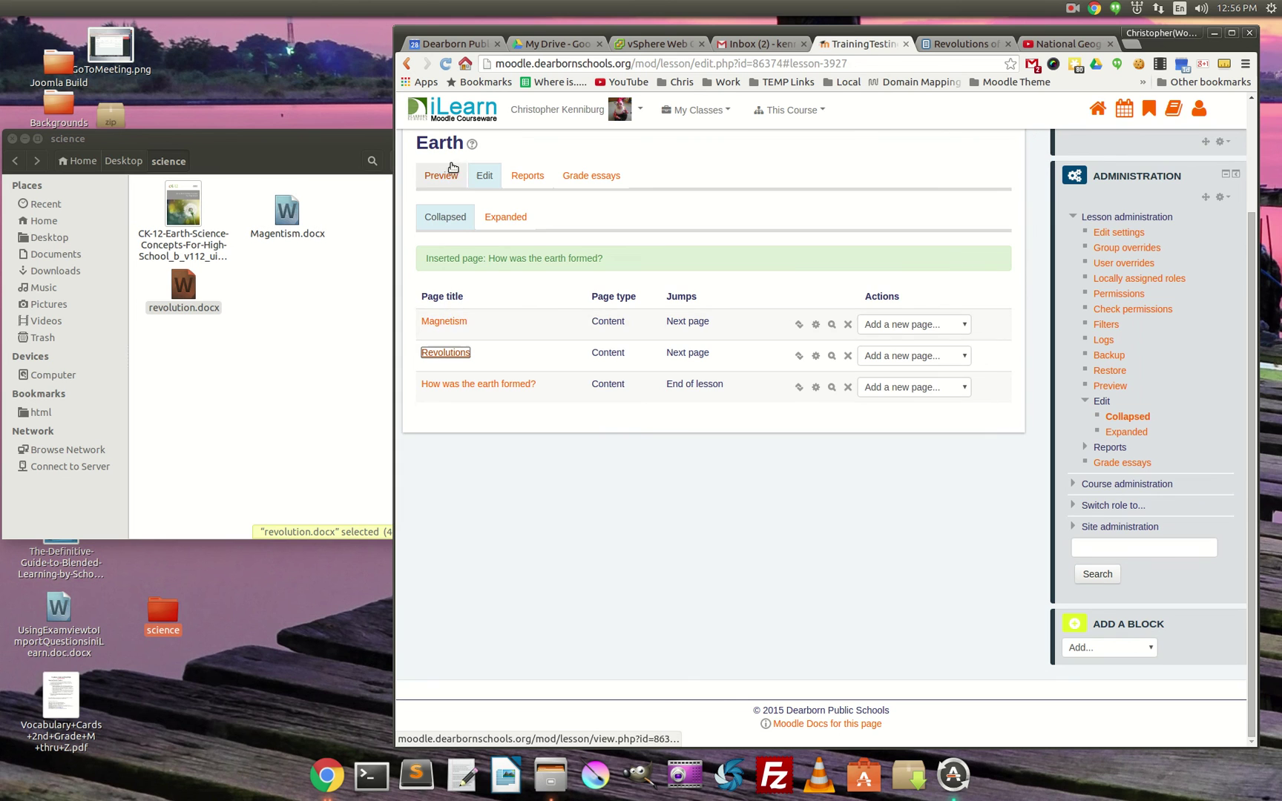
Step: Preview the lesson, scrolling through Magnetism and continuing to Revolutions
{"action": "left_click", "coordinate": [452, 168]}
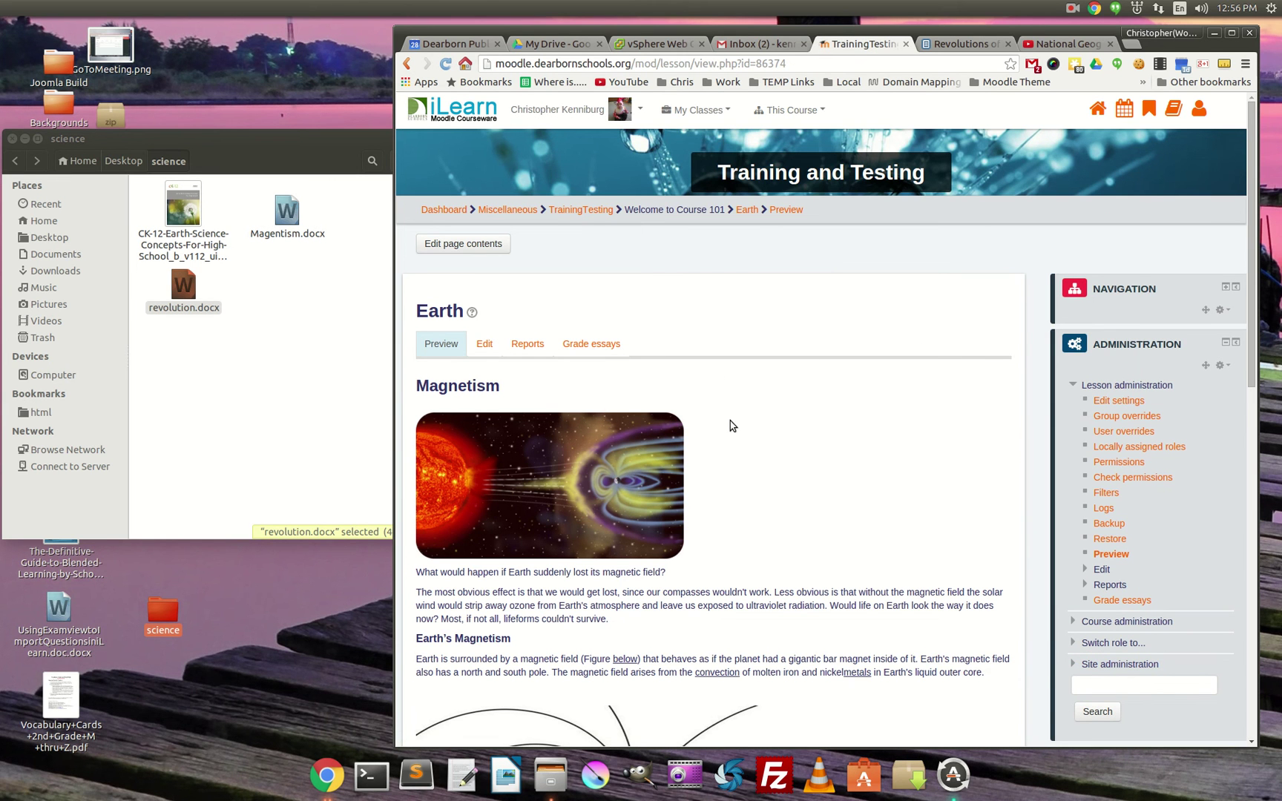
{"action": "scroll", "coordinate": [723, 416], "scroll_direction": "down", "scroll_amount": 3}
{"action": "scroll", "coordinate": [653, 517], "scroll_direction": "down", "scroll_amount": 4}
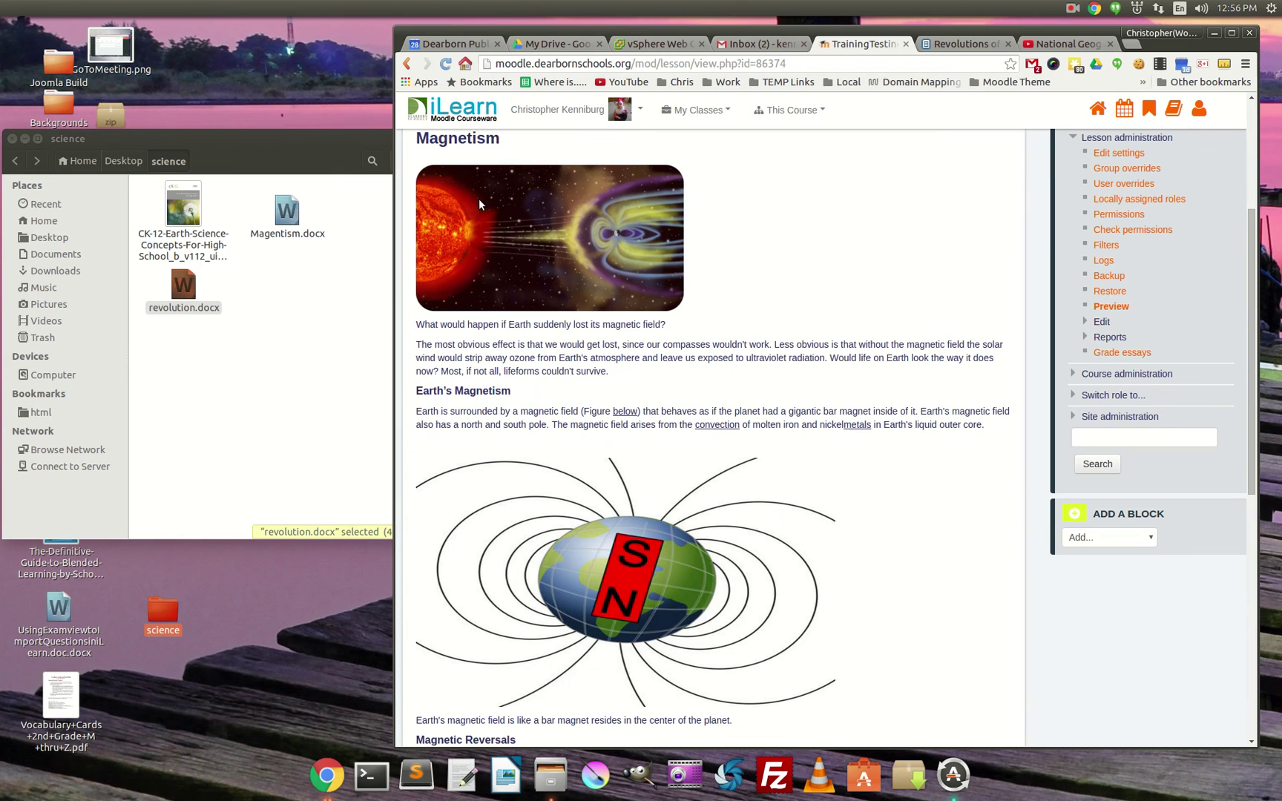
{"action": "scroll", "coordinate": [873, 507], "scroll_direction": "down", "scroll_amount": 14}
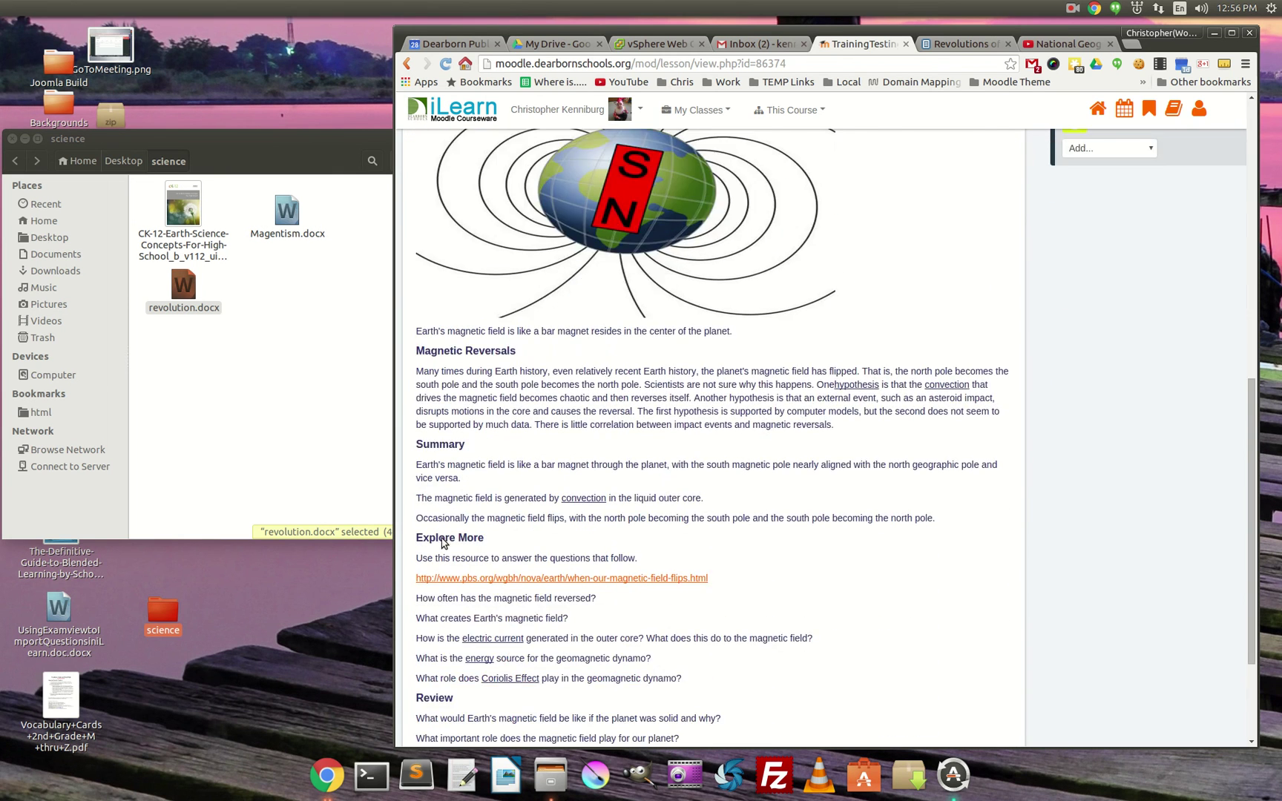
{"action": "left_click", "coordinate": [453, 637]}
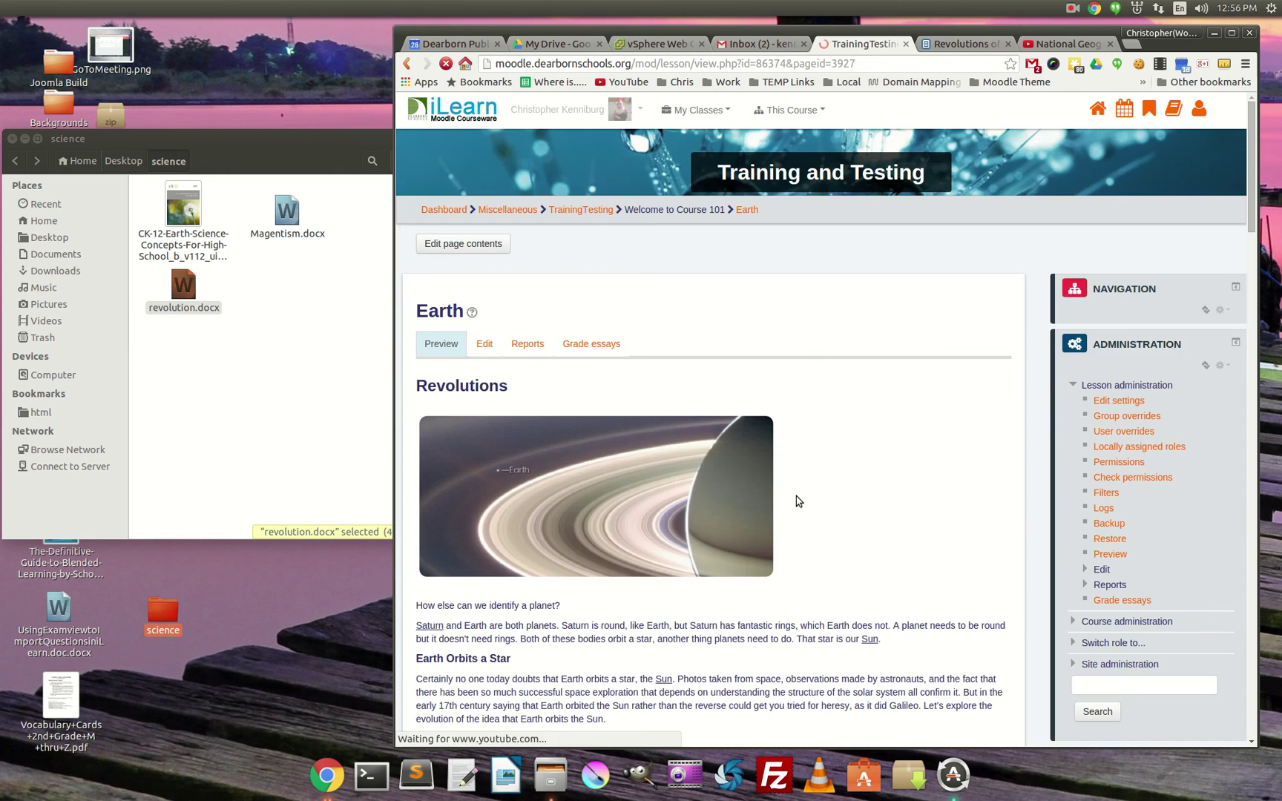
Step: Play and pause the Ptolemy's Solar System video, then scroll to the end of Revolutions
{"action": "scroll", "coordinate": [644, 458], "scroll_direction": "down", "scroll_amount": 6}
{"action": "scroll", "coordinate": [644, 458], "scroll_direction": "down", "scroll_amount": 13}
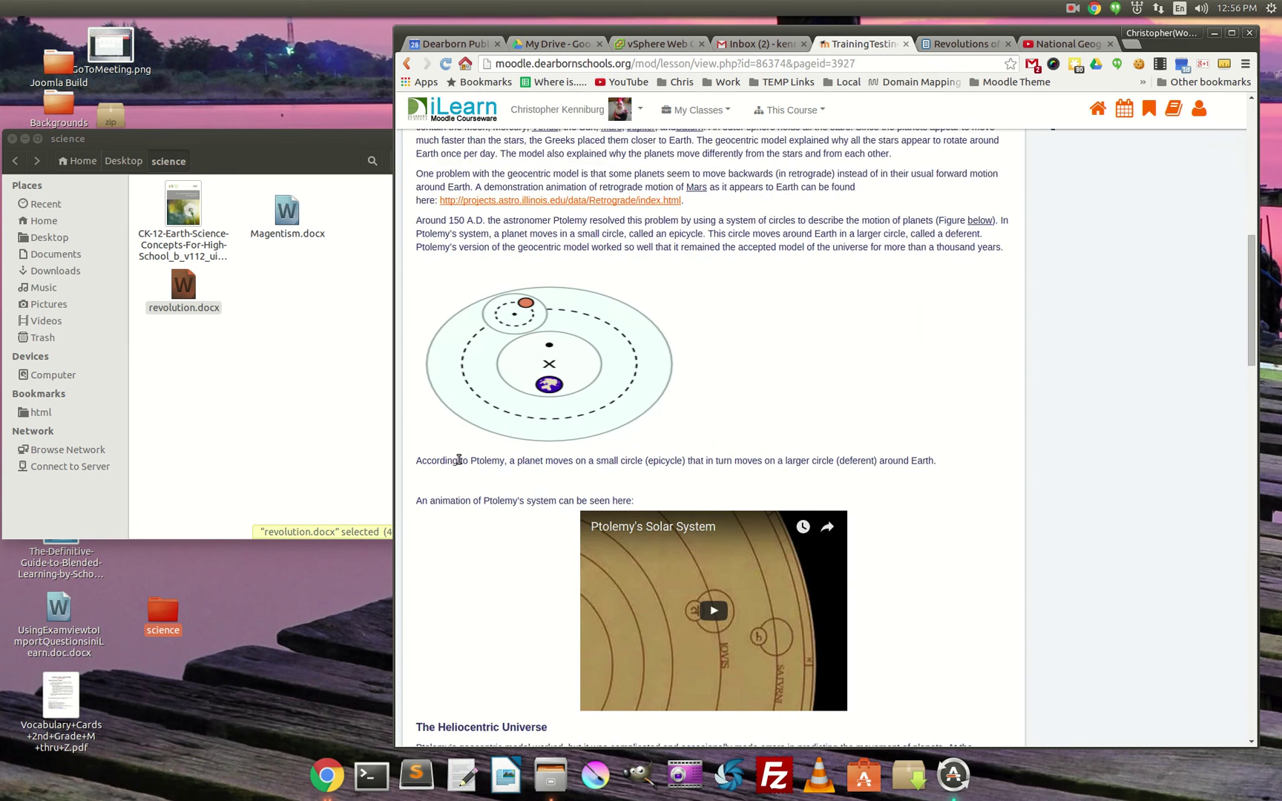
{"action": "left_click", "coordinate": [706, 507]}
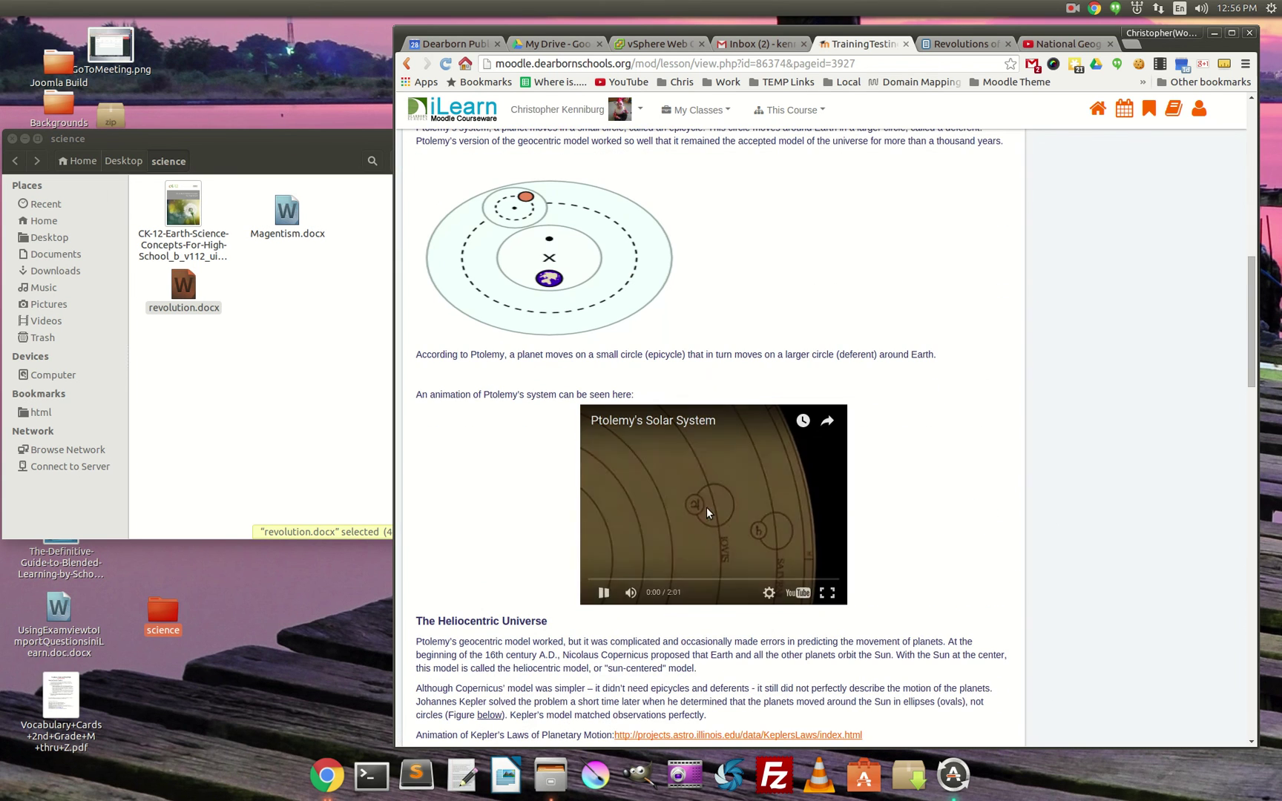
{"action": "left_click", "coordinate": [603, 592]}
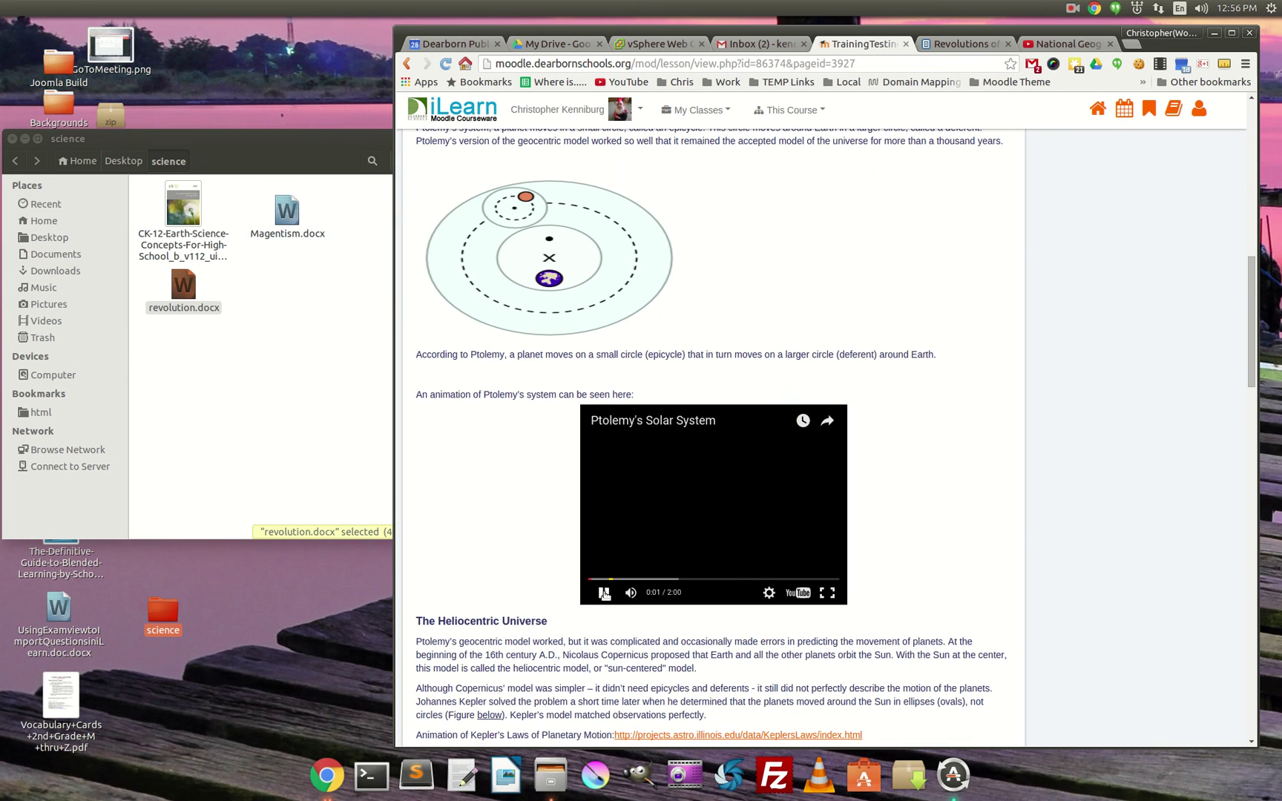
{"action": "scroll", "coordinate": [499, 658], "scroll_direction": "down", "scroll_amount": 11}
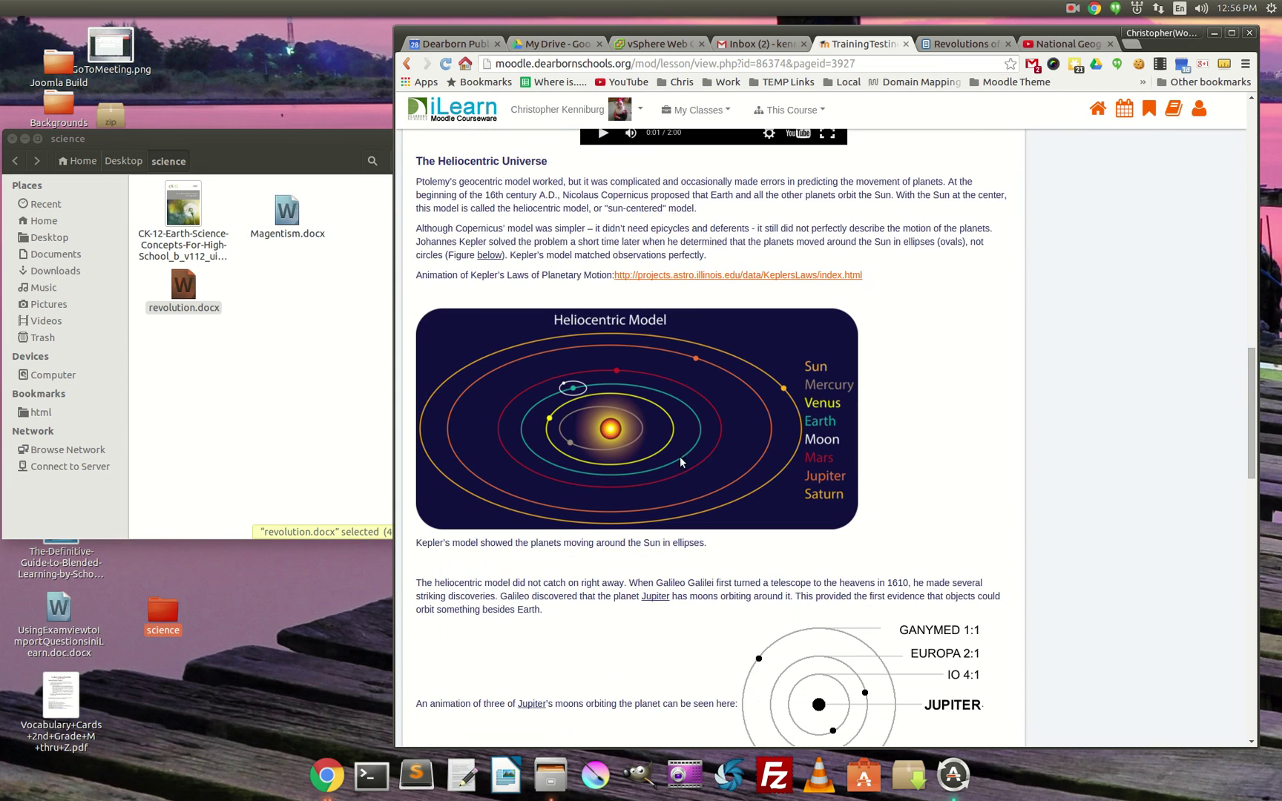
{"action": "scroll", "coordinate": [607, 367], "scroll_direction": "down", "scroll_amount": 4}
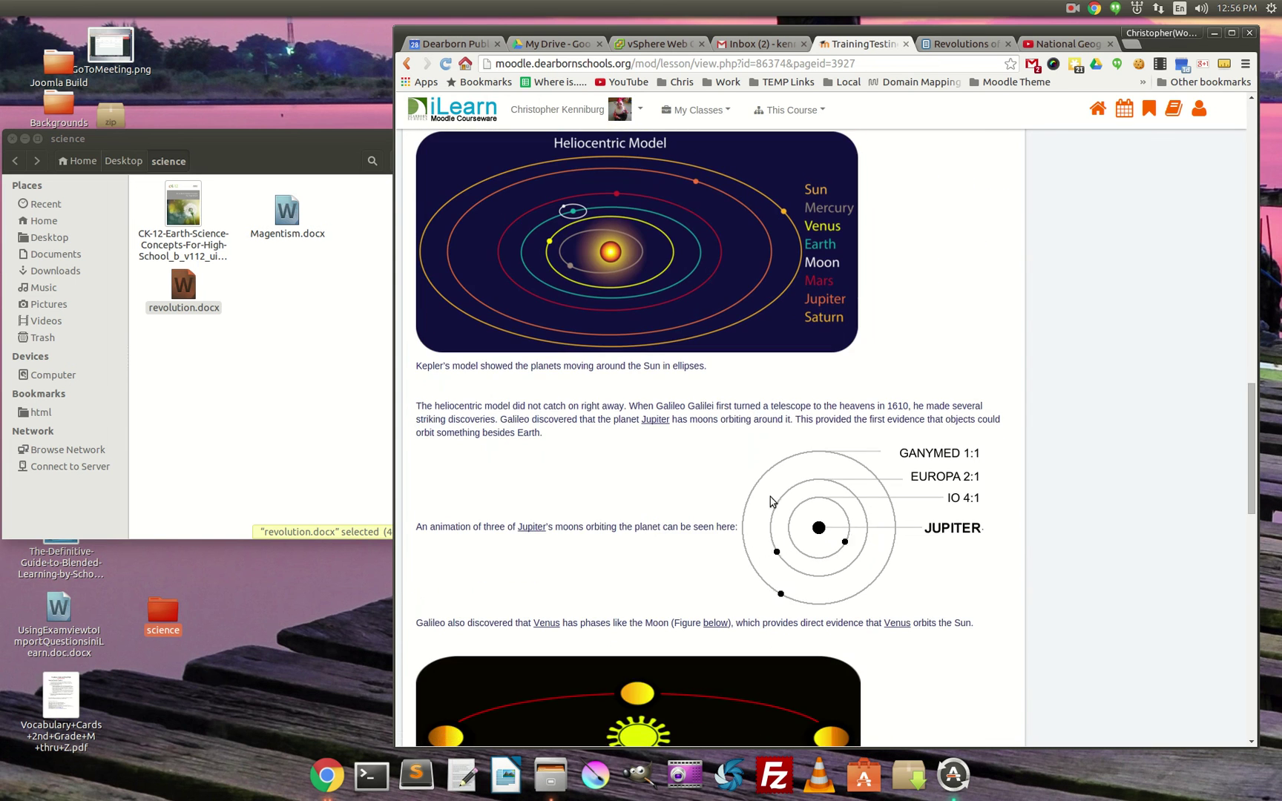
{"action": "scroll", "coordinate": [650, 578], "scroll_direction": "down", "scroll_amount": 5}
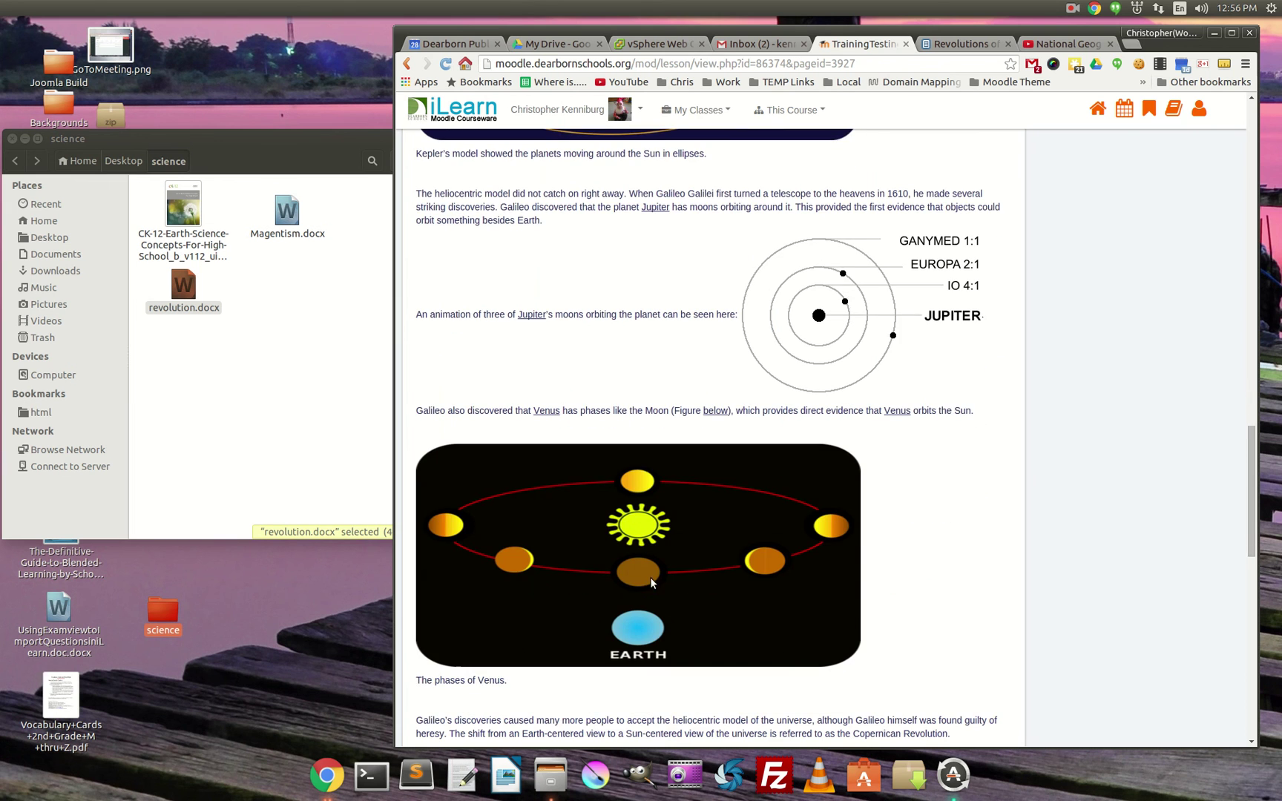
{"action": "scroll", "coordinate": [682, 607], "scroll_direction": "down", "scroll_amount": 3}
{"action": "scroll", "coordinate": [638, 579], "scroll_direction": "down", "scroll_amount": 12}
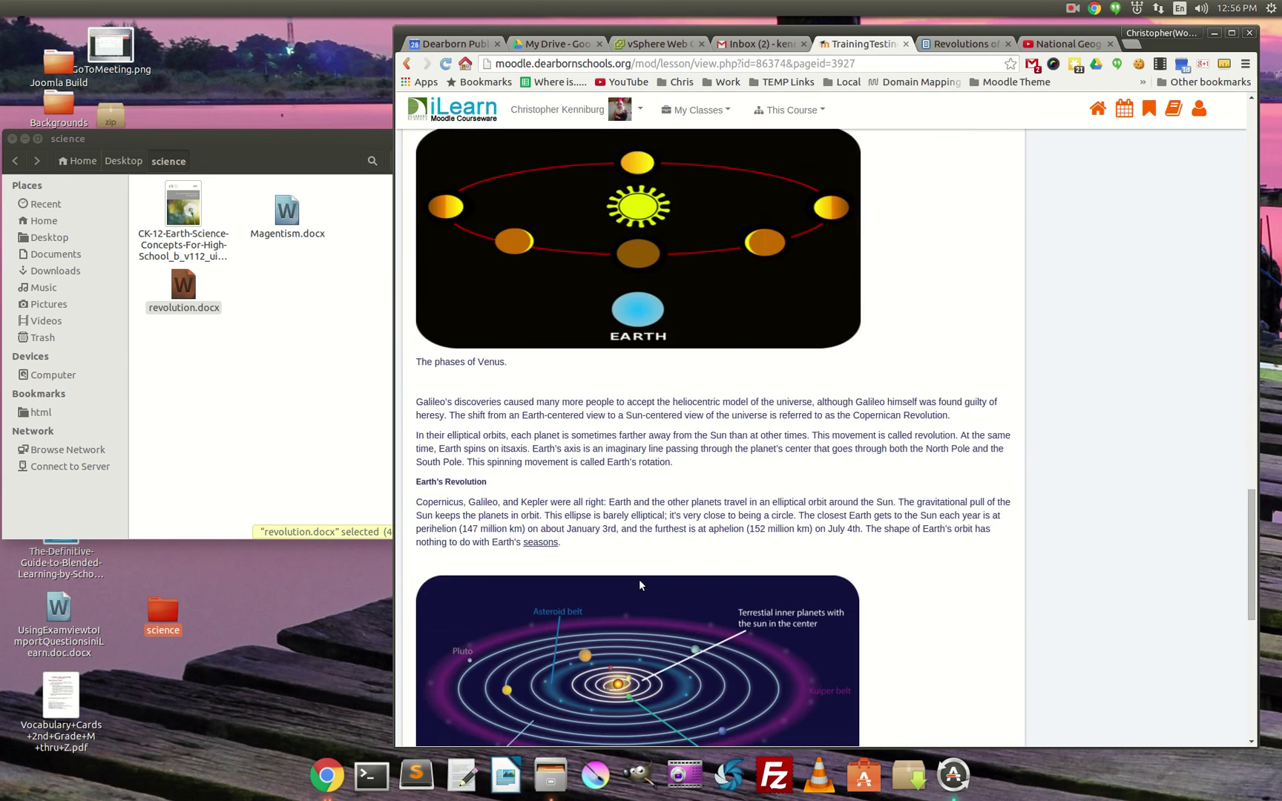
{"action": "scroll", "coordinate": [636, 624], "scroll_direction": "down", "scroll_amount": 5}
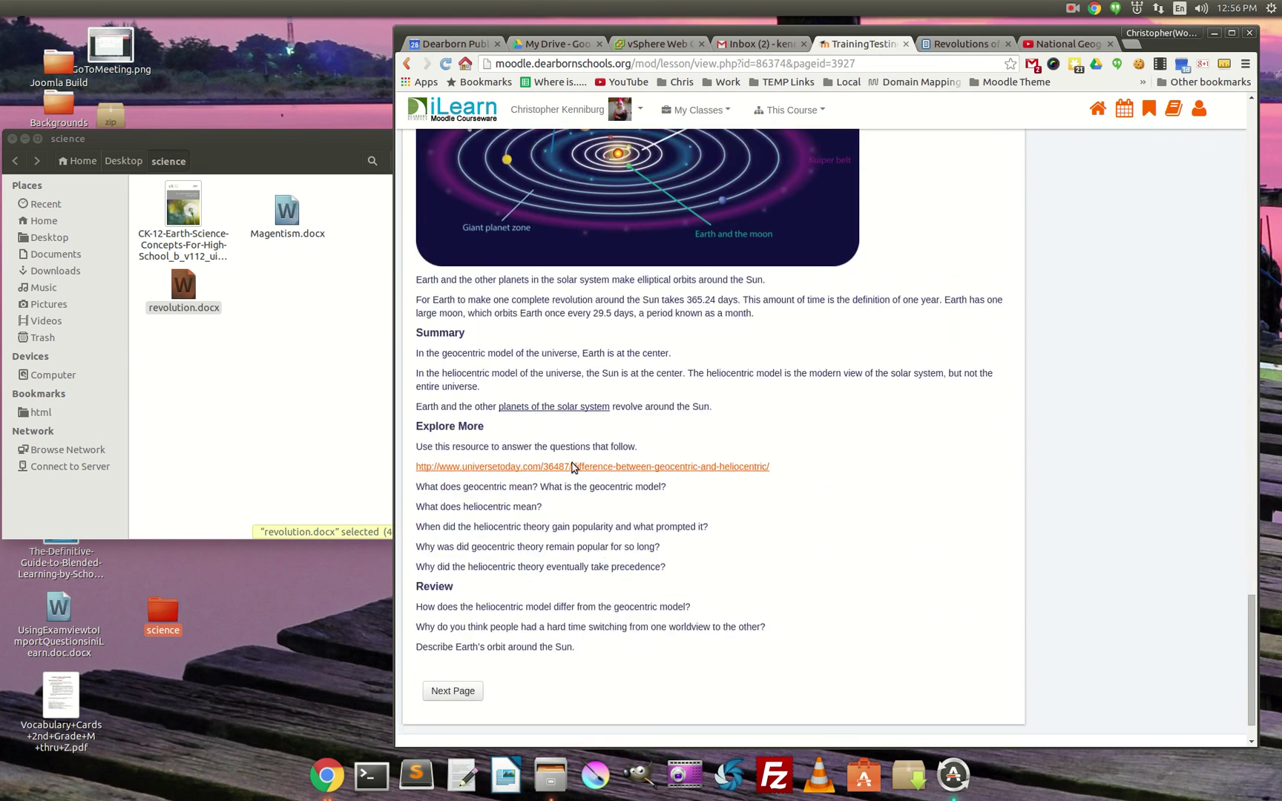
Step: Continue to the 'How was the earth formed?' video page and finish the lesson preview
{"action": "left_click", "coordinate": [463, 636]}
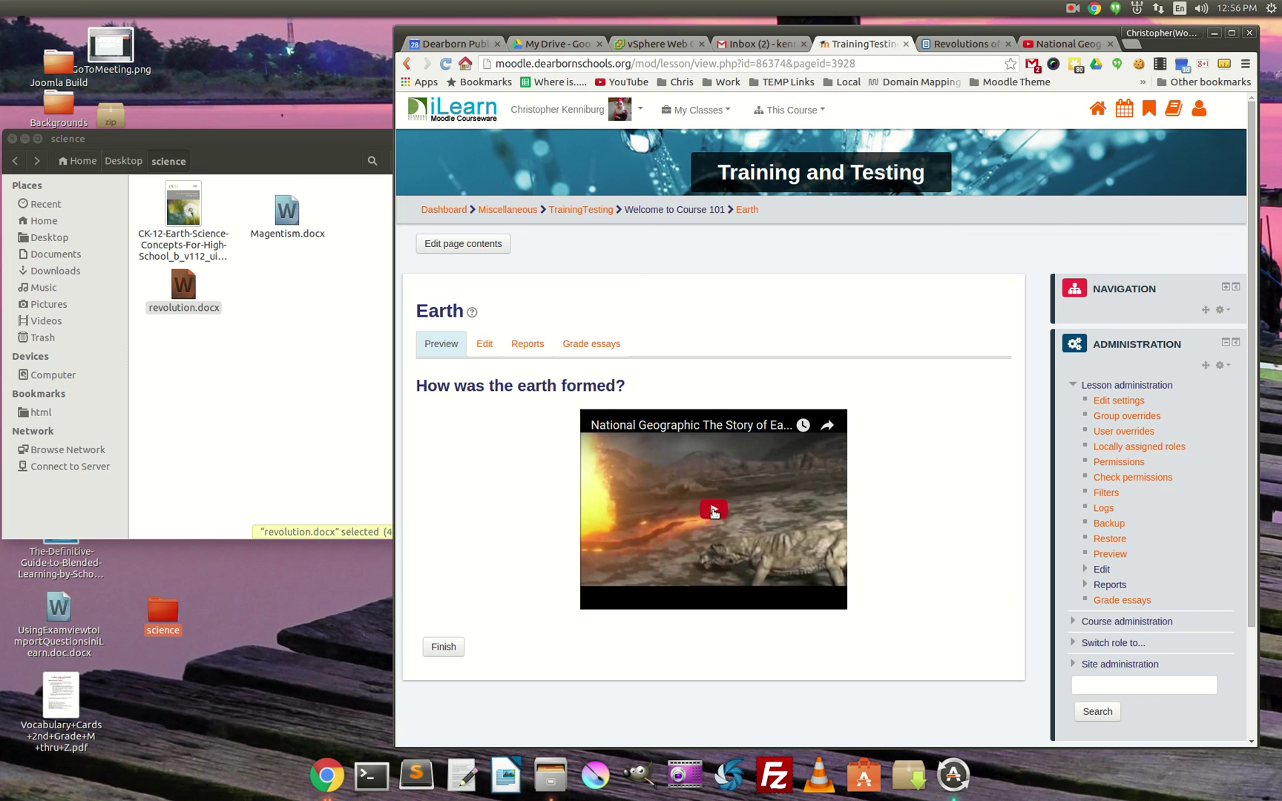
{"action": "left_click", "coordinate": [444, 646]}
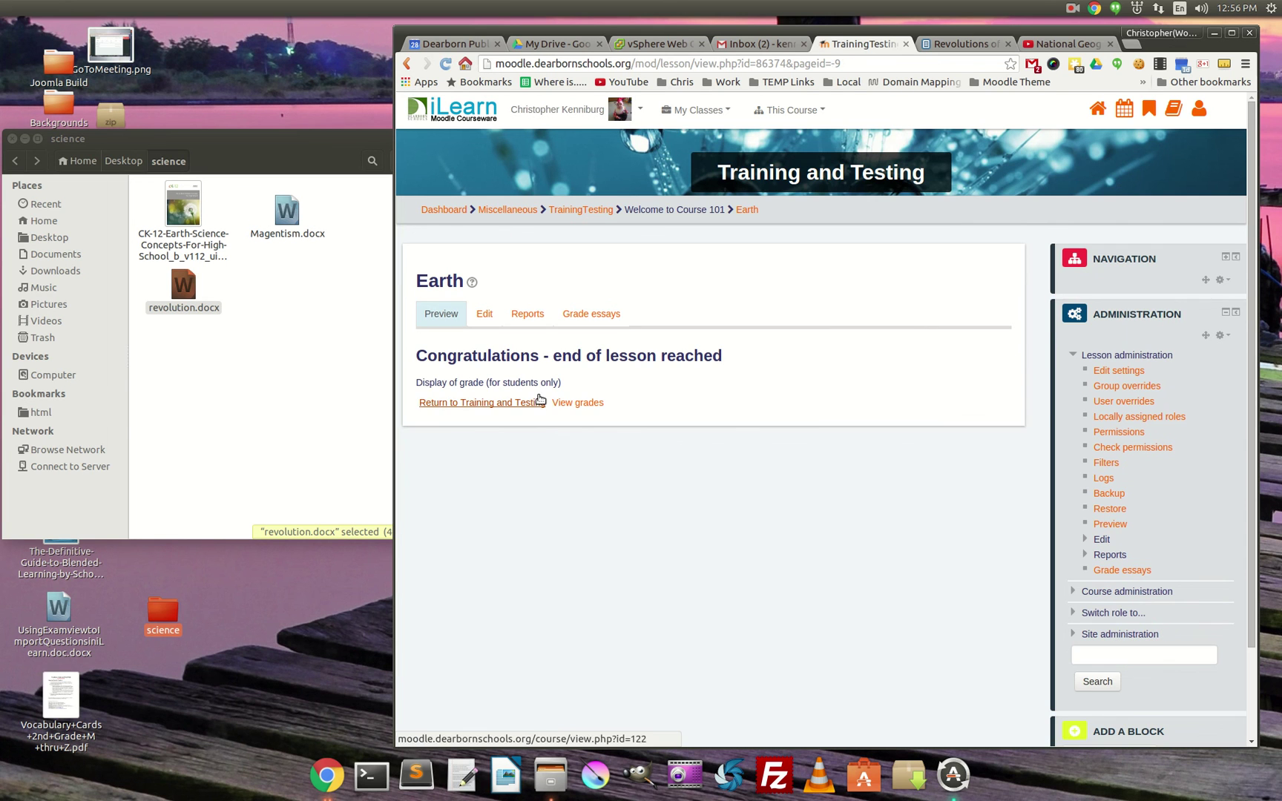